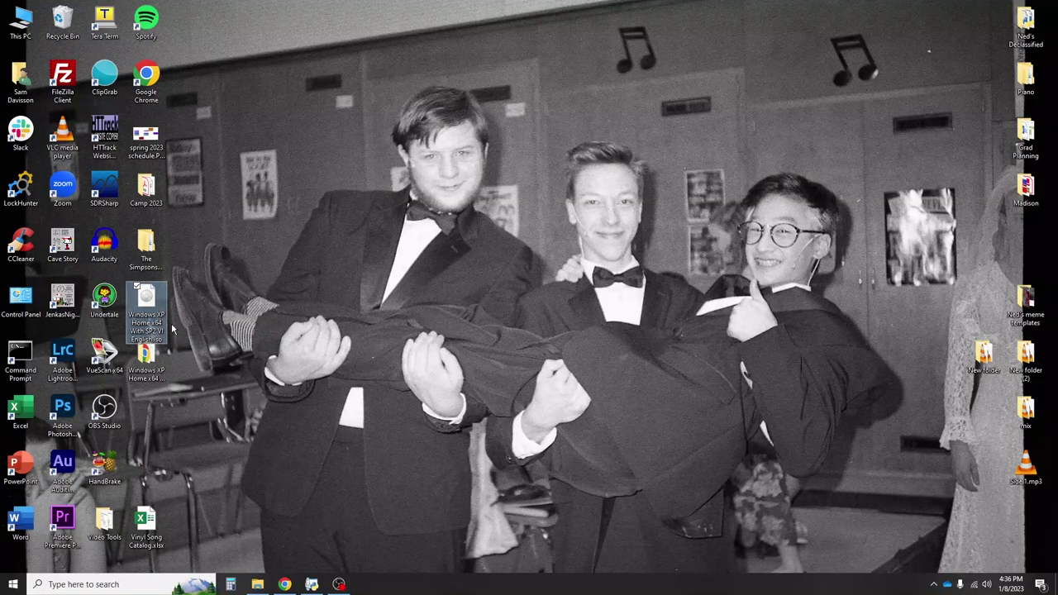
Look through the contents of the extracted Windows XP Home x64 folder on the desktop and close it
{"action": "mouse_move", "coordinate": [152, 358]}
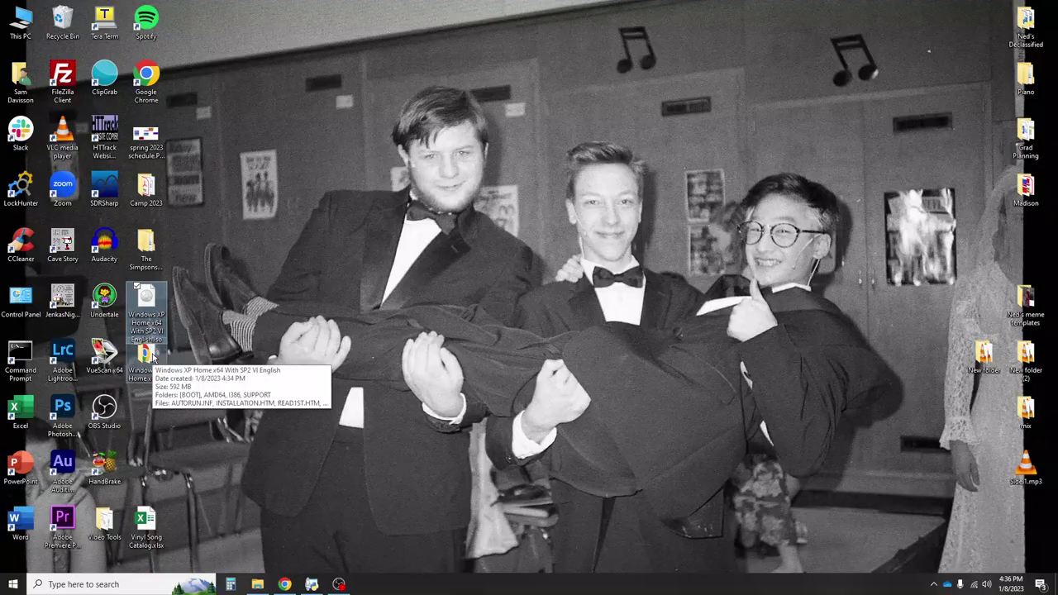
{"action": "double_click", "coordinate": [152, 357]}
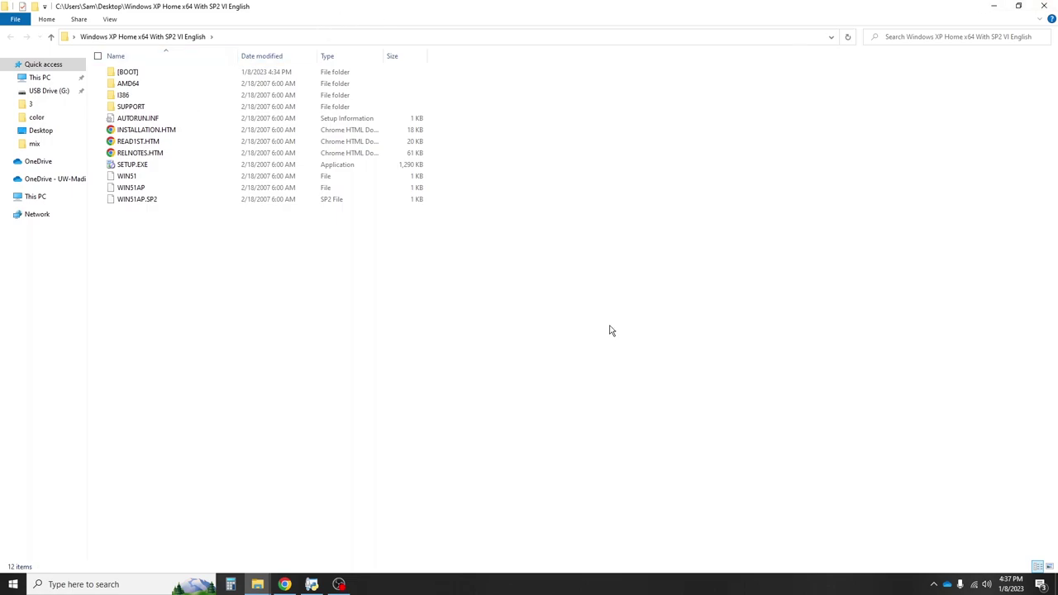
{"action": "left_click", "coordinate": [1043, 5]}
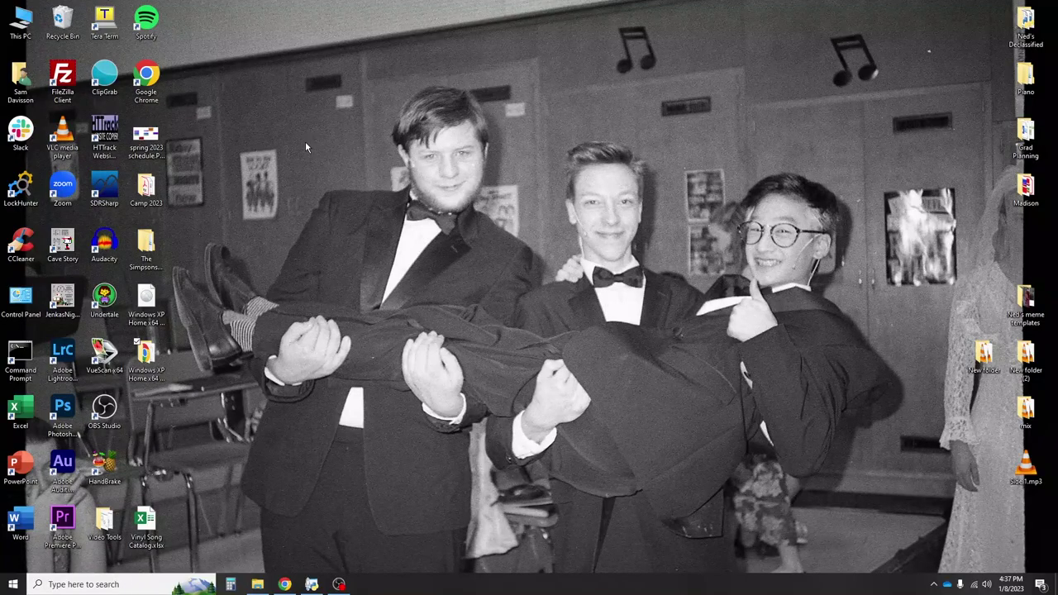
Start adding an unlisted printer from the Printers & scanners settings as a local printer with manual settings
{"action": "left_click", "coordinate": [71, 584]}
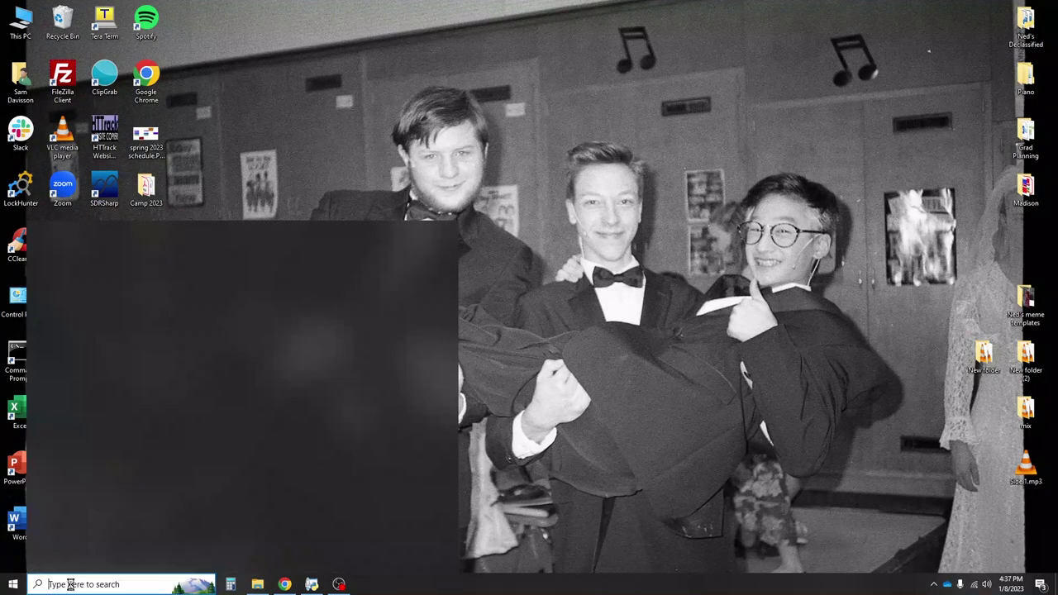
{"action": "type", "text": "print"}
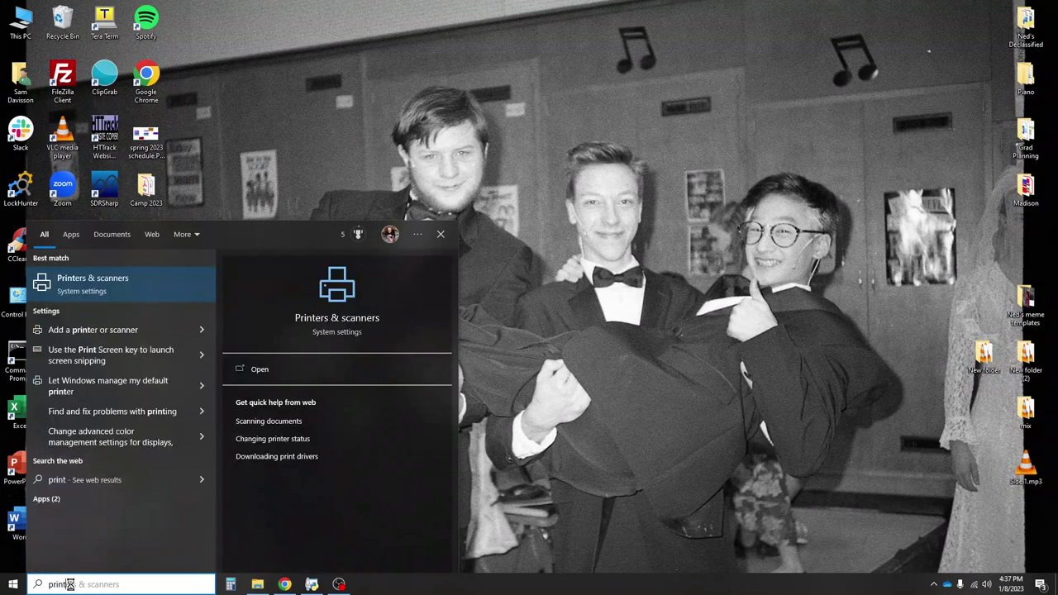
{"action": "left_click", "coordinate": [107, 281]}
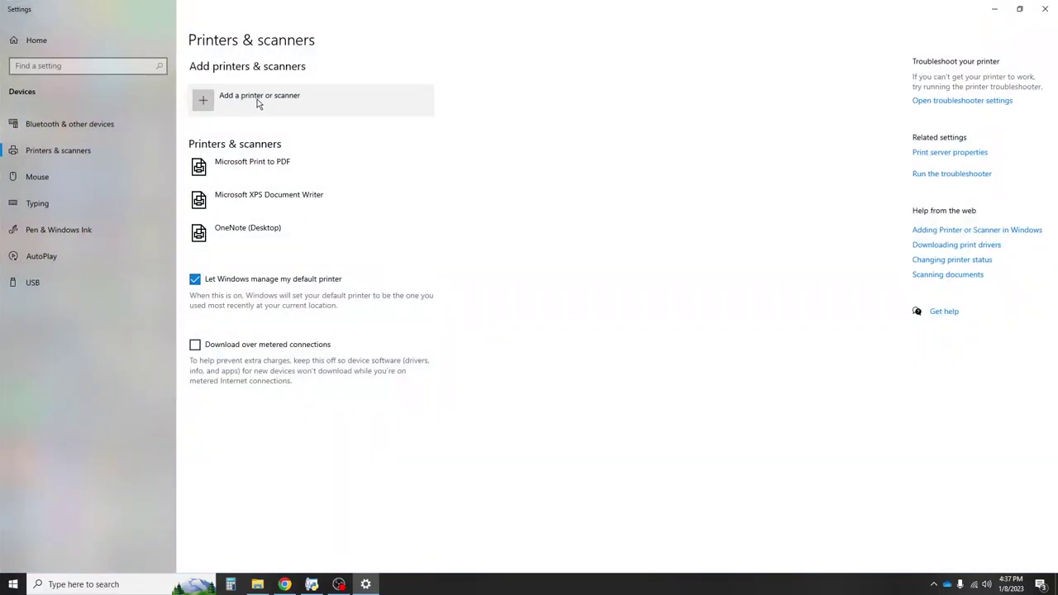
{"action": "left_click", "coordinate": [254, 108]}
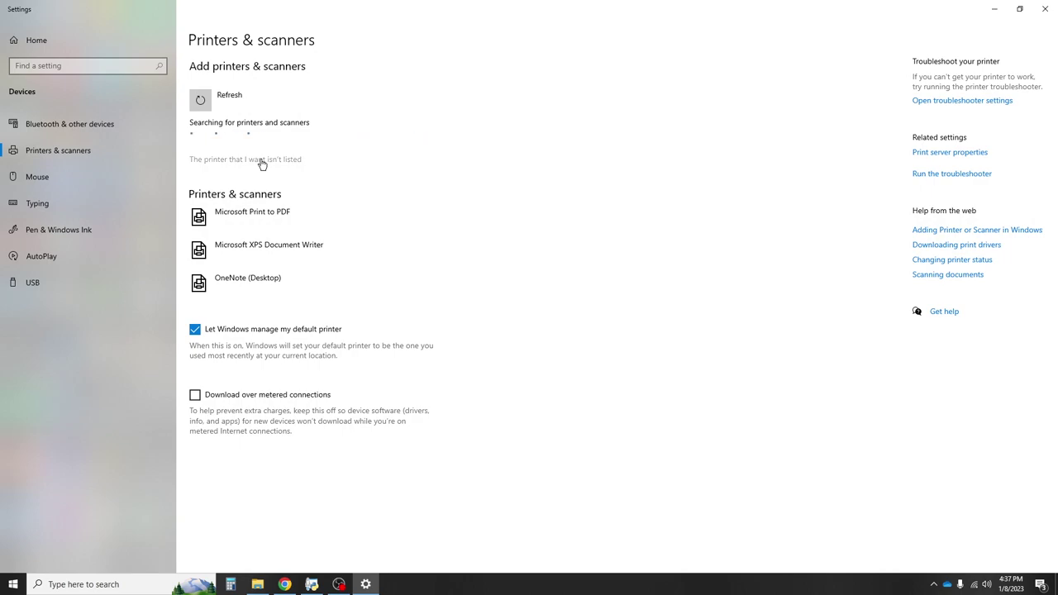
{"action": "left_click", "coordinate": [262, 162]}
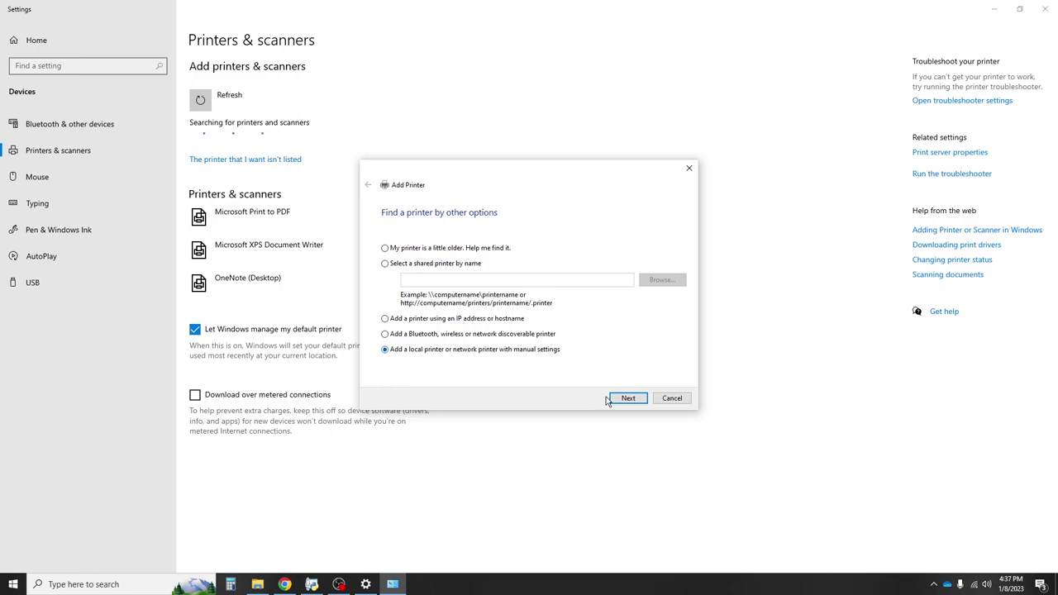
{"action": "left_click", "coordinate": [624, 401]}
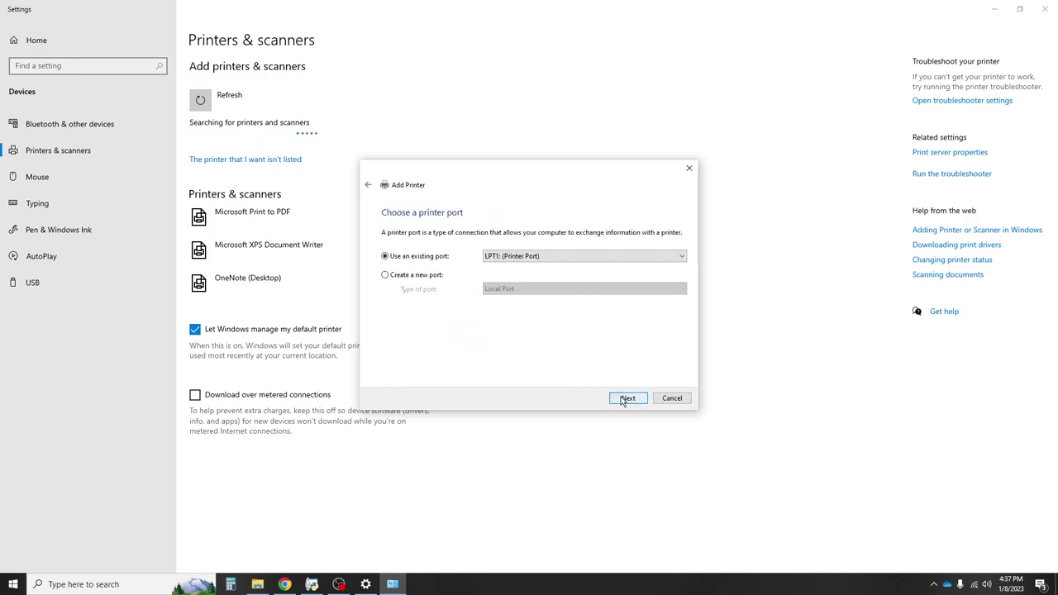
Assign the new printer to the existing port COM1: (Serial Port) and continue to driver selection
{"action": "left_click", "coordinate": [496, 257]}
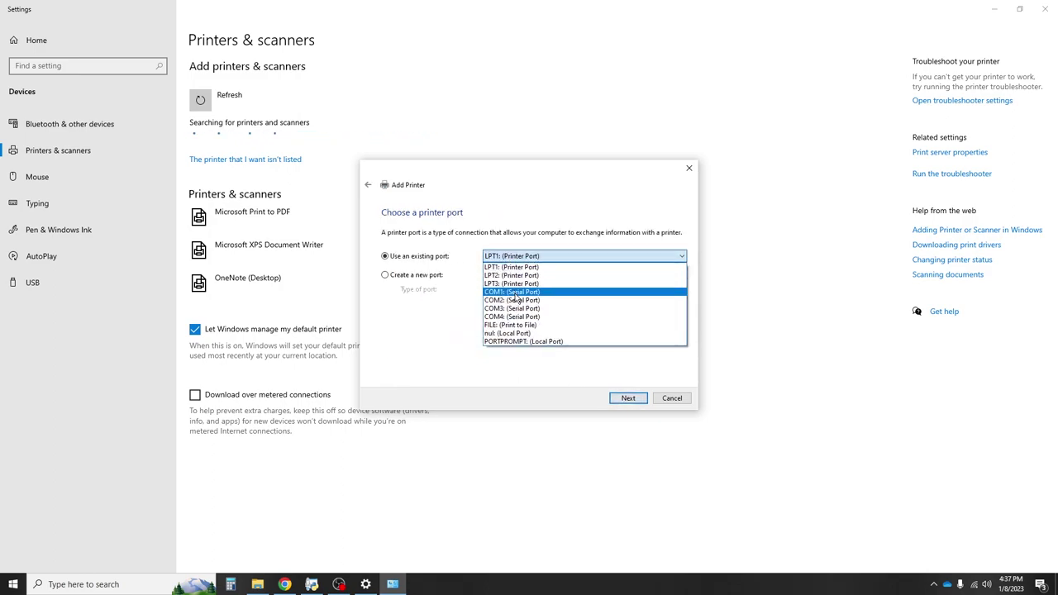
{"action": "left_click", "coordinate": [516, 293]}
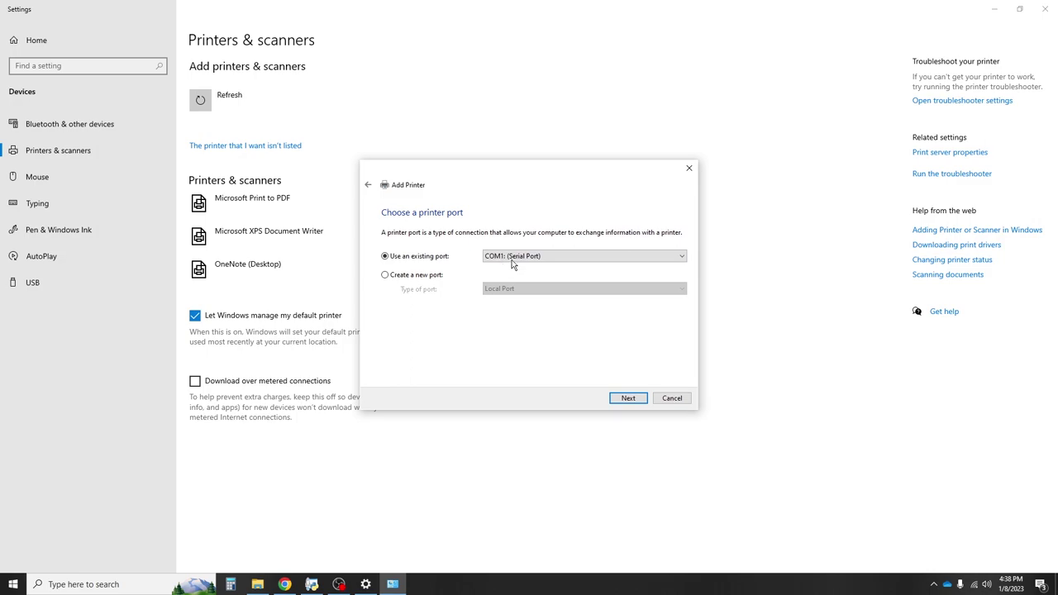
{"action": "left_click", "coordinate": [628, 398]}
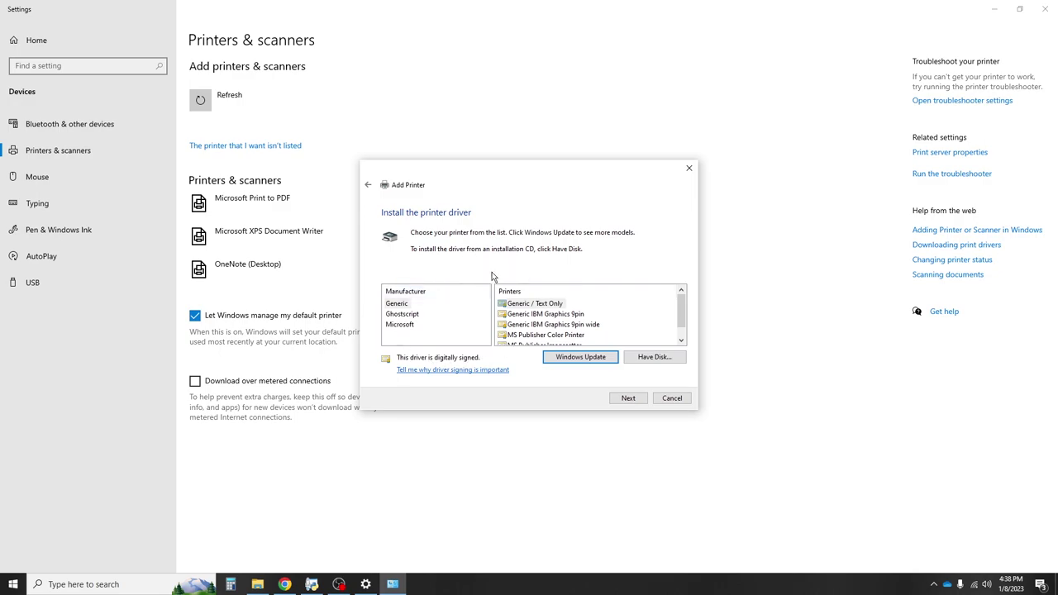
Choose to install the driver from disk and browse to the AMD64 folder inside the desktop's Windows XP Home x64 folder
{"action": "left_click", "coordinate": [648, 361]}
{"action": "left_click", "coordinate": [617, 340]}
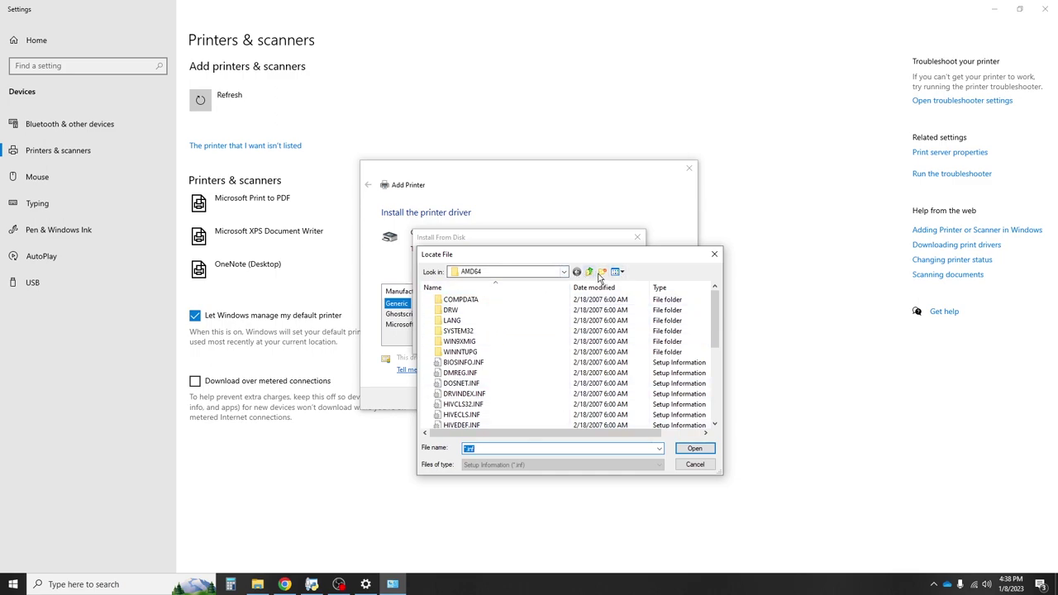
{"action": "left_click", "coordinate": [591, 275]}
{"action": "left_click", "coordinate": [592, 275]}
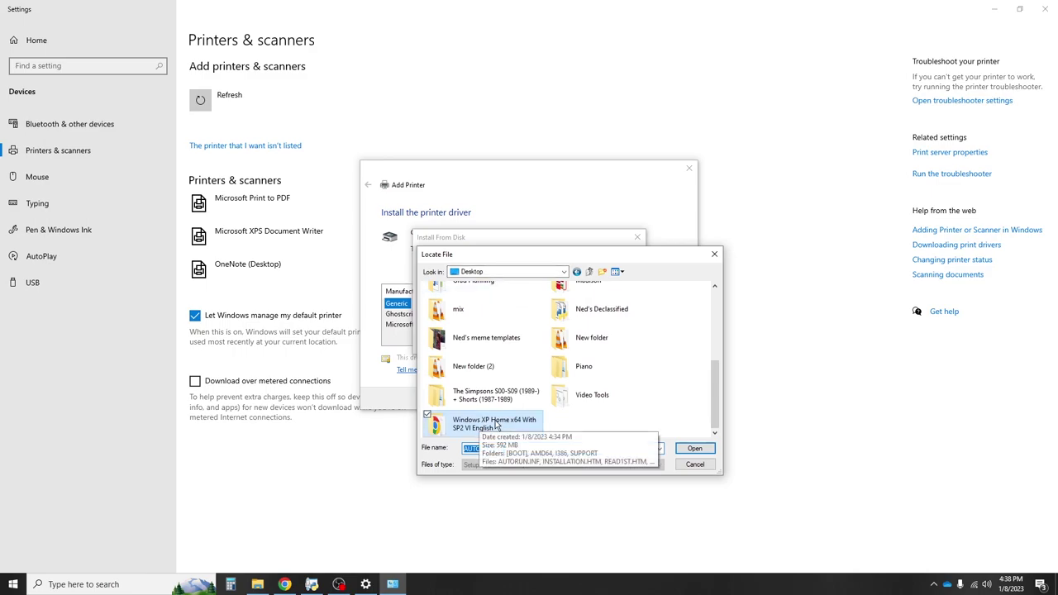
{"action": "double_click", "coordinate": [497, 426]}
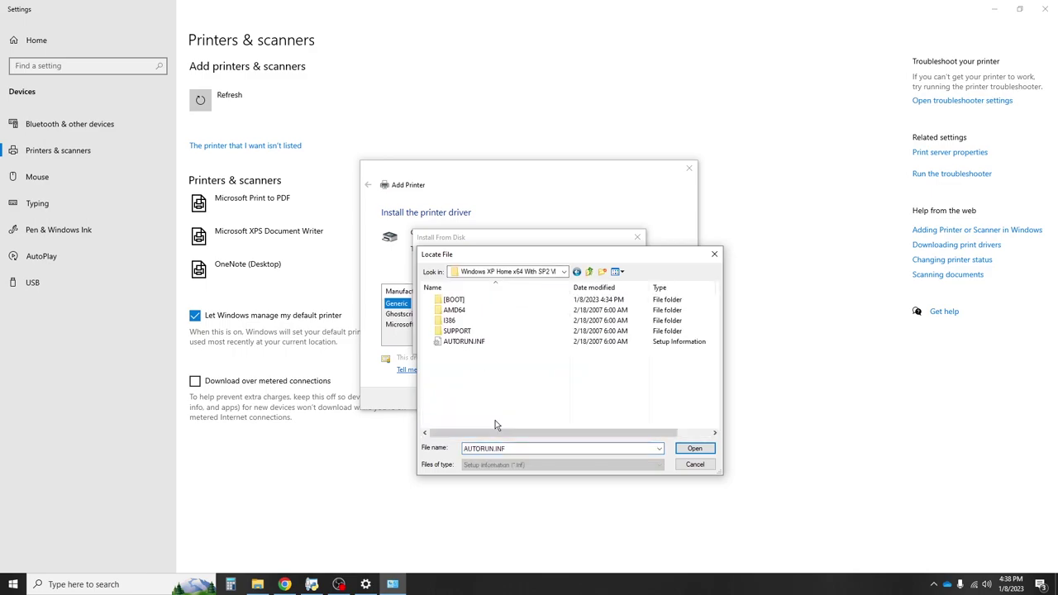
{"action": "double_click", "coordinate": [472, 313]}
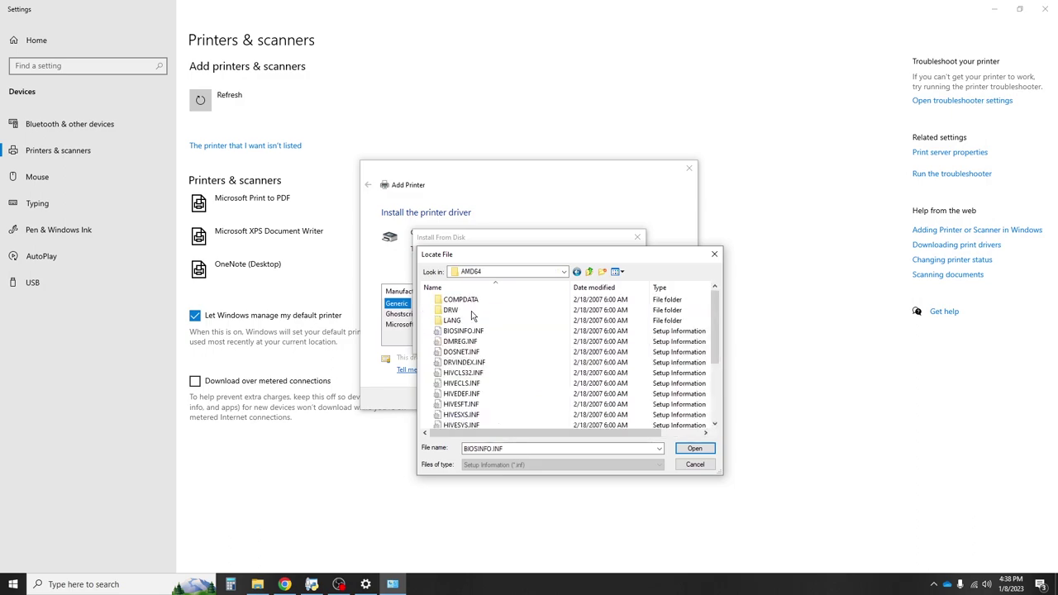
Load the printer driver list from the NTPRINT.INF file in the AMD64 folder
{"action": "left_click_drag", "start_coordinate": [710, 333], "coordinate": [718, 405]}
{"action": "left_click", "coordinate": [473, 352]}
{"action": "left_click", "coordinate": [482, 364]}
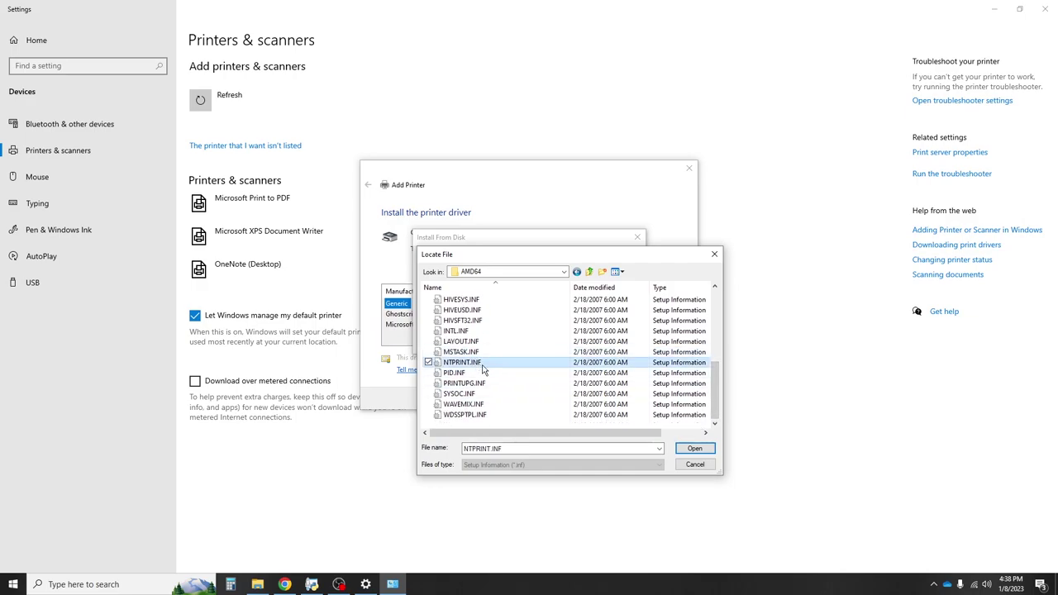
{"action": "left_click", "coordinate": [694, 448]}
{"action": "left_click", "coordinate": [620, 262]}
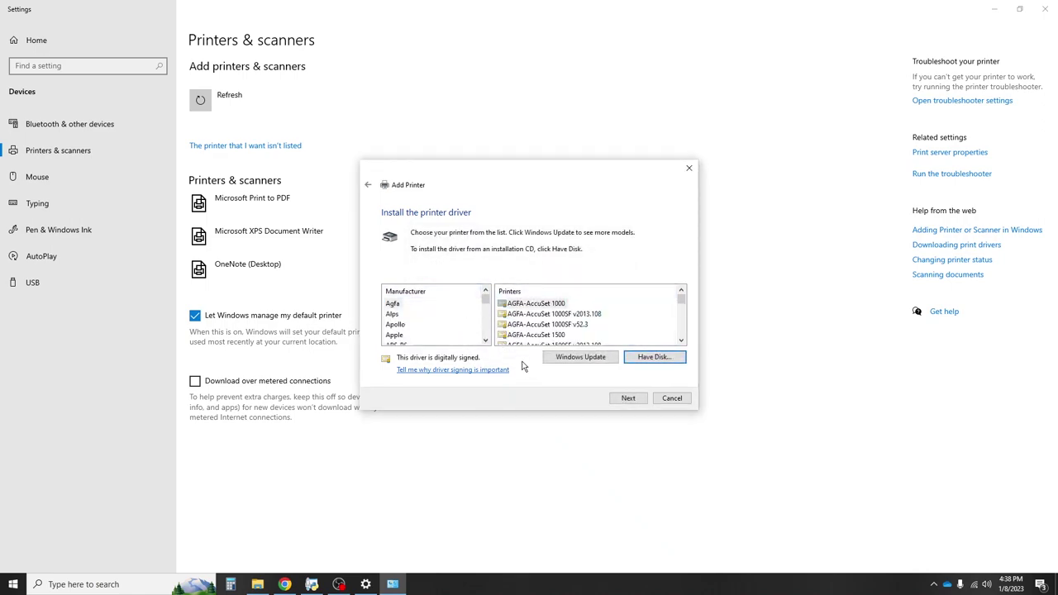
Check the Apple printer models in the driver list and select the C-Itoh 8510 model
{"action": "double_click", "coordinate": [486, 342]}
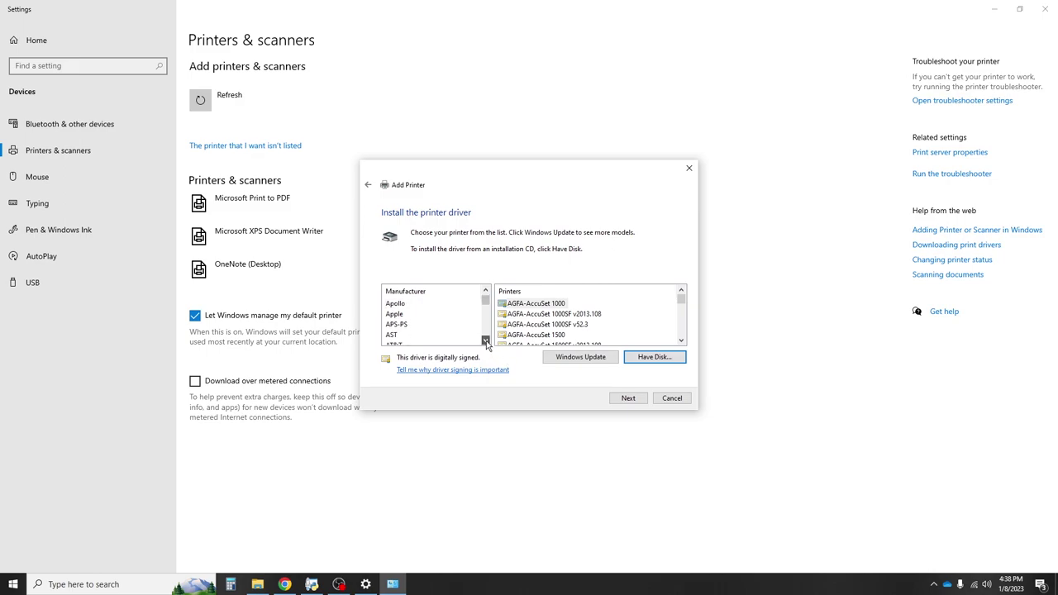
{"action": "left_click", "coordinate": [397, 315]}
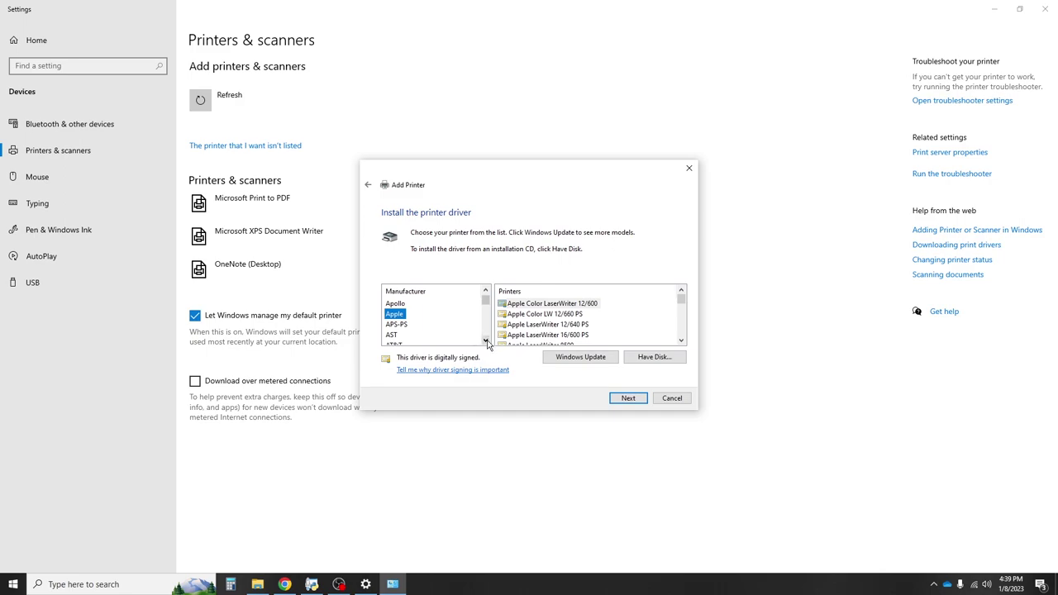
{"action": "left_click", "coordinate": [487, 341]}
{"action": "left_click", "coordinate": [486, 340]}
{"action": "left_click", "coordinate": [486, 340]}
{"action": "left_click", "coordinate": [486, 340]}
{"action": "left_click", "coordinate": [486, 341]}
{"action": "left_click", "coordinate": [395, 334]}
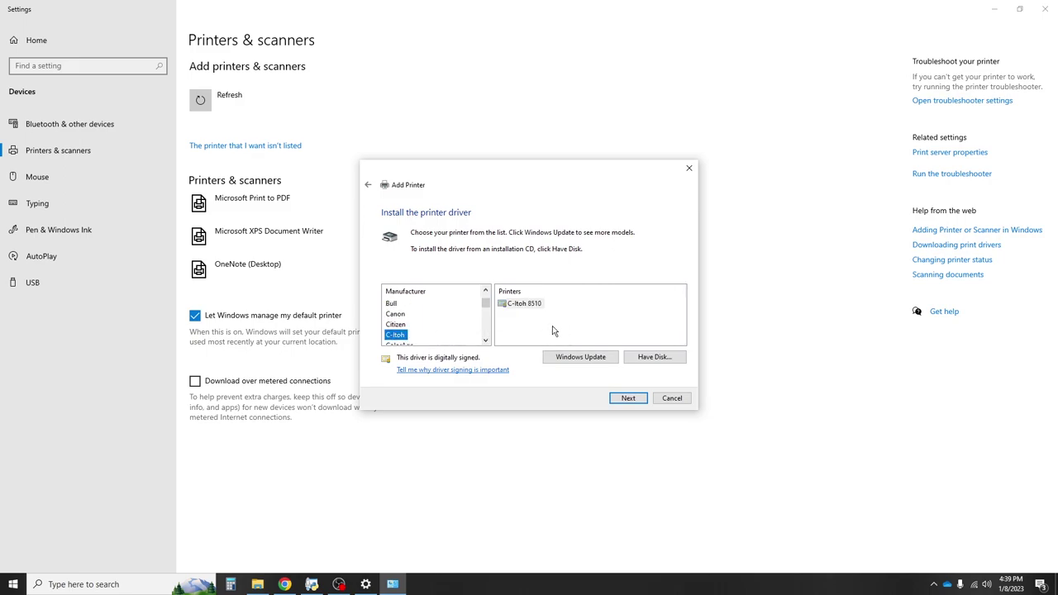
{"action": "left_click", "coordinate": [526, 305]}
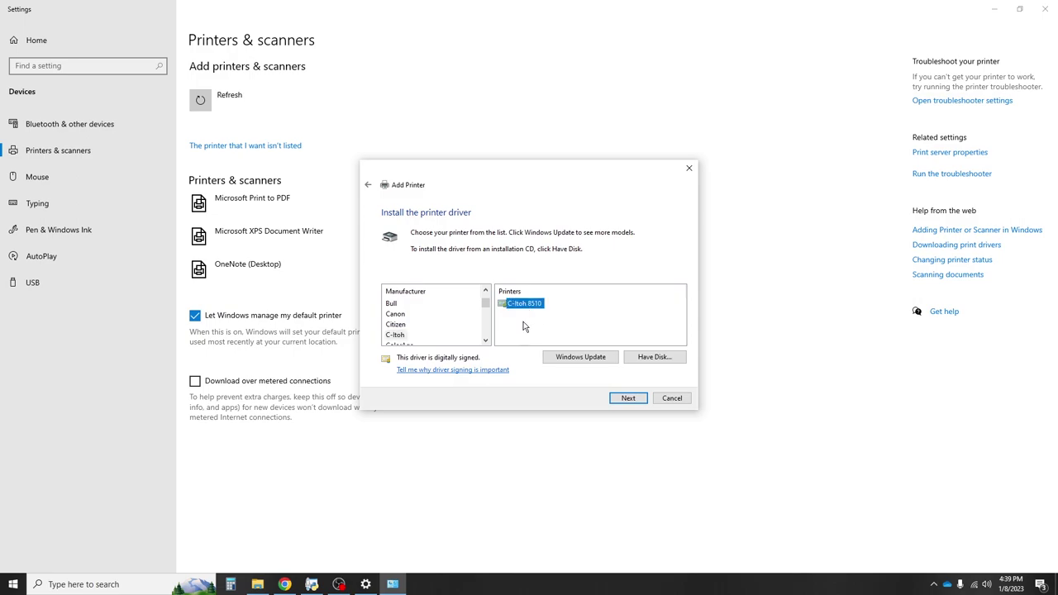
Look at the printer models listed for the manufacturer AT&T
{"action": "left_click", "coordinate": [485, 290]}
{"action": "left_click", "coordinate": [485, 290]}
{"action": "left_click", "coordinate": [485, 290]}
{"action": "left_click", "coordinate": [485, 291]}
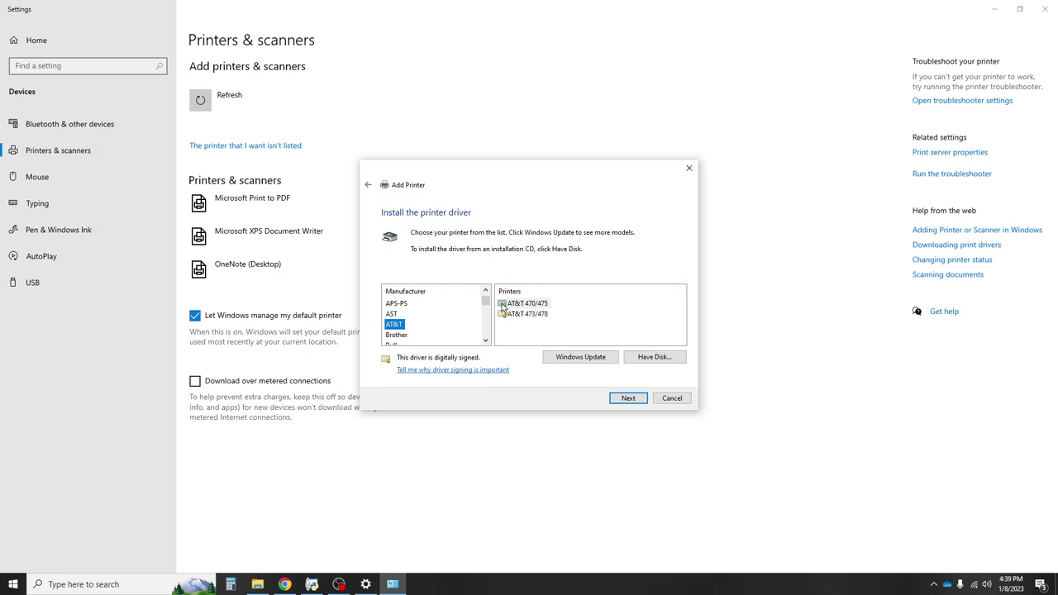
Choose C-Itoh as manufacturer and C-Itoh 8510 as the driver for the new printer
{"action": "double_click", "coordinate": [486, 341]}
{"action": "left_click", "coordinate": [486, 340]}
{"action": "left_click", "coordinate": [486, 340]}
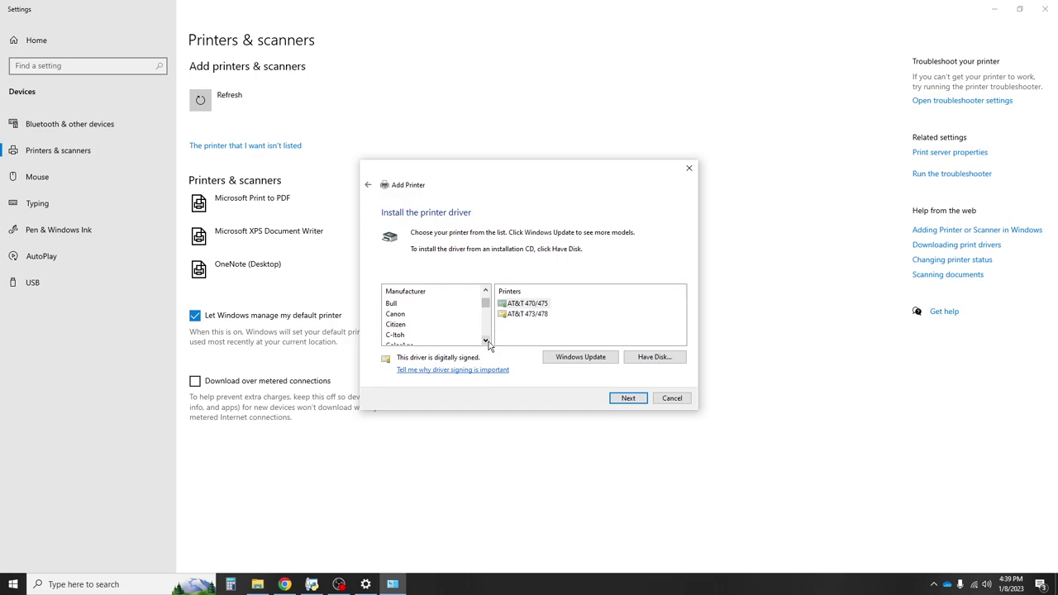
{"action": "left_click", "coordinate": [401, 335]}
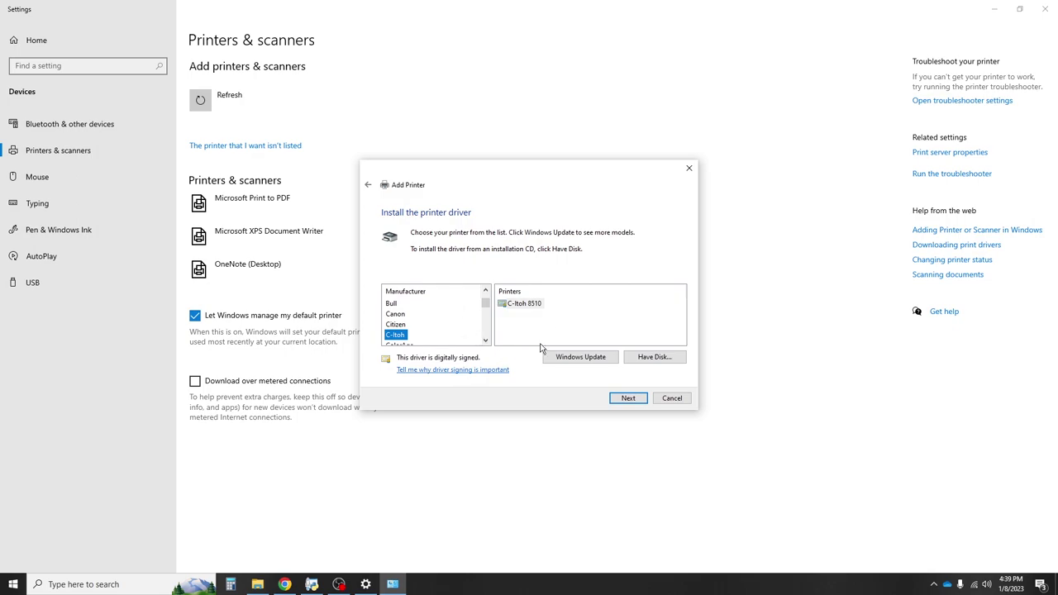
{"action": "left_click", "coordinate": [535, 304]}
{"action": "left_click", "coordinate": [628, 398]}
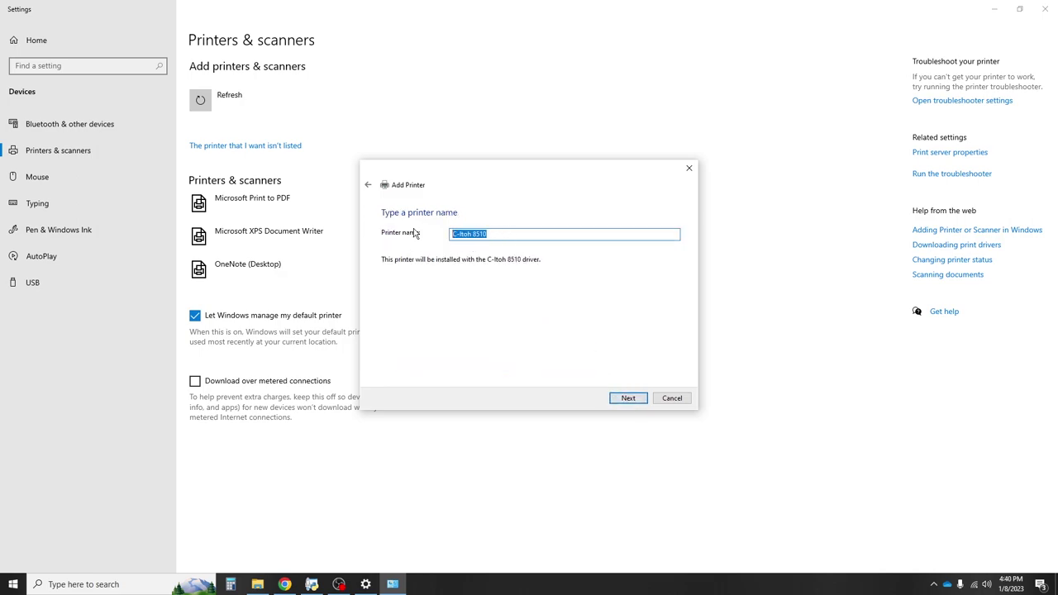
Finish adding the printer under the name Apple Imagewriter II without sharing it, and close the settings
{"action": "type", "text": "Apple Imagewriter II"}
{"action": "left_click", "coordinate": [627, 398]}
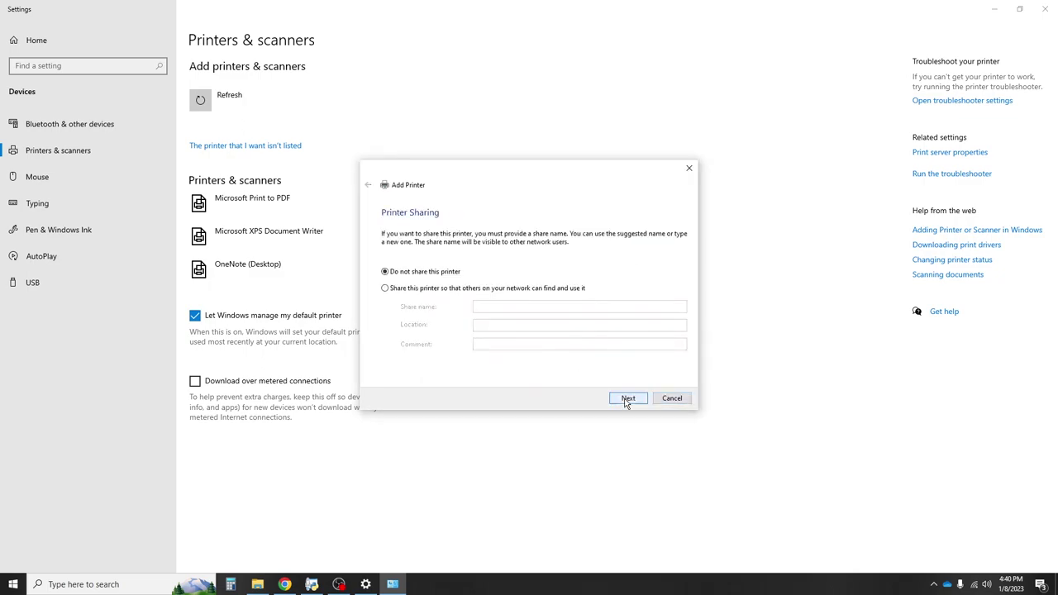
{"action": "left_click", "coordinate": [627, 398]}
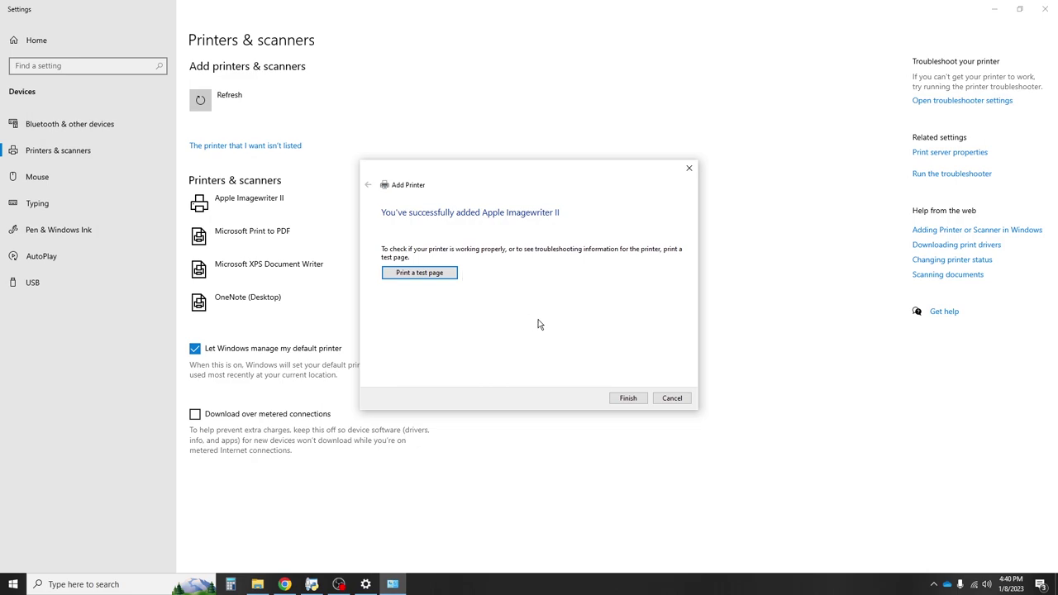
{"action": "left_click", "coordinate": [629, 399]}
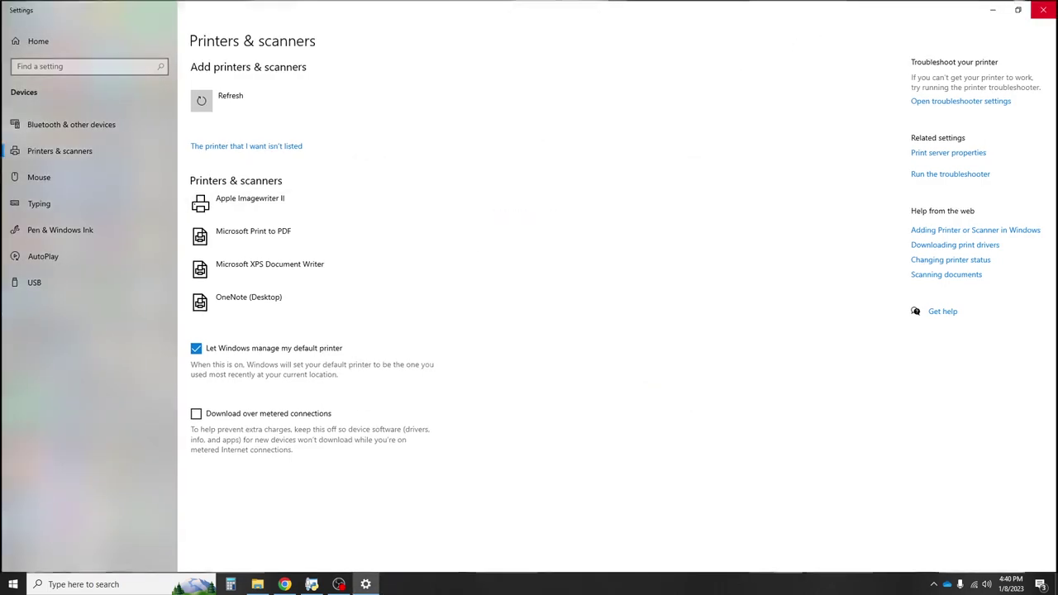
{"action": "left_click", "coordinate": [1045, 9]}
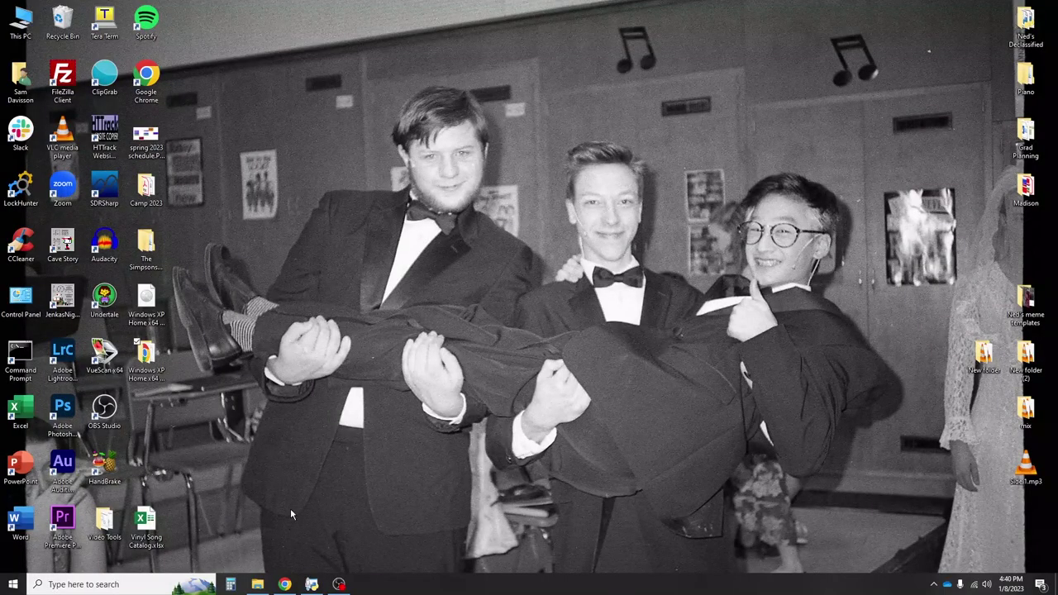
Open the printer driver folder C:\Windows\System32\spool\drivers\x64\3
{"action": "double_click", "coordinate": [22, 25]}
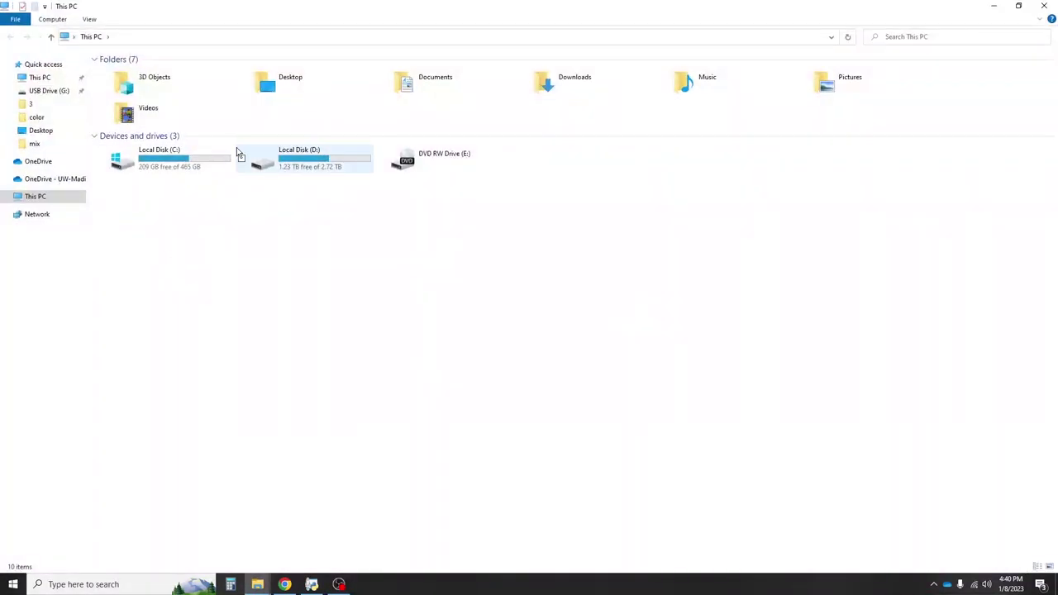
{"action": "double_click", "coordinate": [194, 159]}
{"action": "double_click", "coordinate": [149, 142]}
{"action": "scroll", "coordinate": [397, 179], "scroll_direction": "down", "scroll_amount": 15}
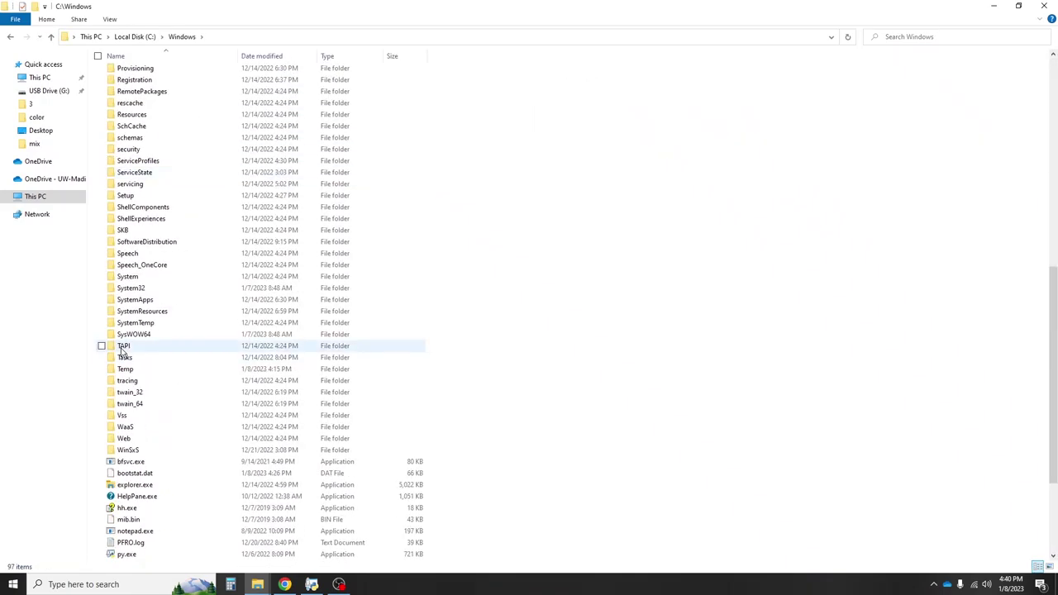
{"action": "double_click", "coordinate": [142, 289]}
{"action": "scroll", "coordinate": [248, 296], "scroll_direction": "down", "scroll_amount": 12}
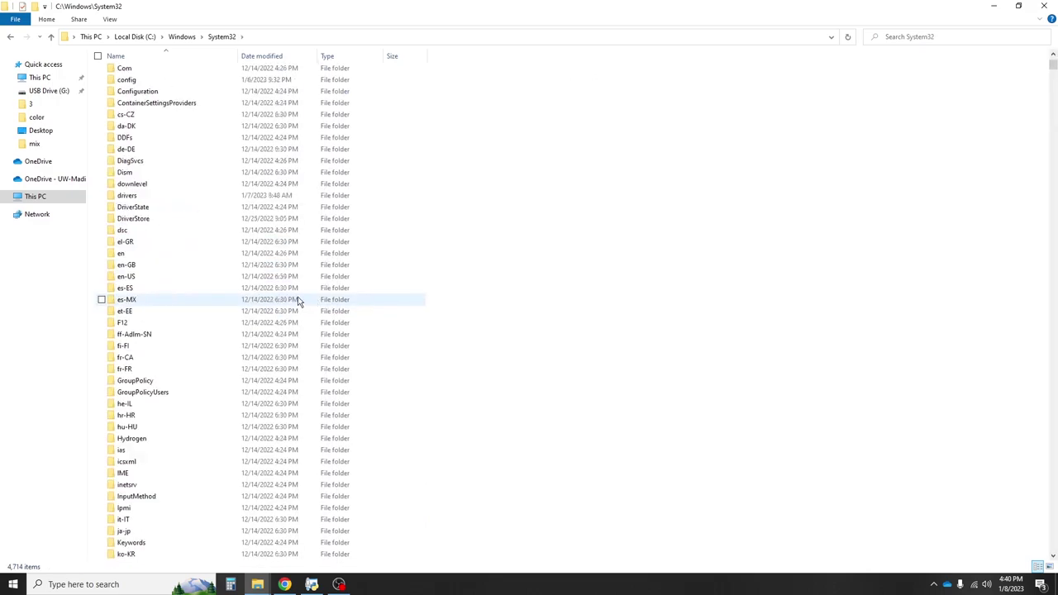
{"action": "scroll", "coordinate": [253, 295], "scroll_direction": "down", "scroll_amount": 13}
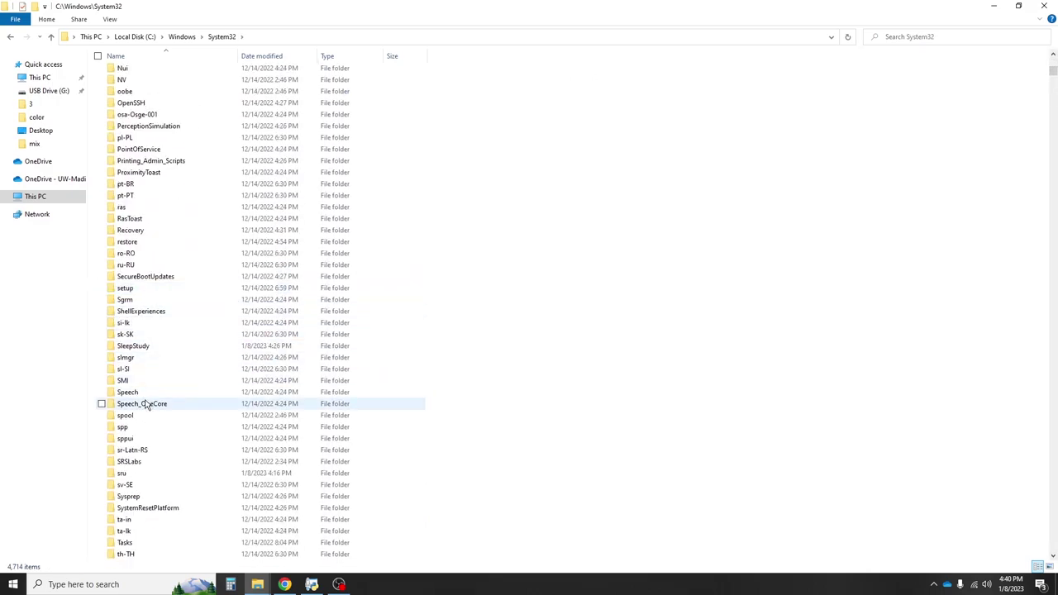
{"action": "double_click", "coordinate": [142, 418]}
{"action": "double_click", "coordinate": [150, 74]}
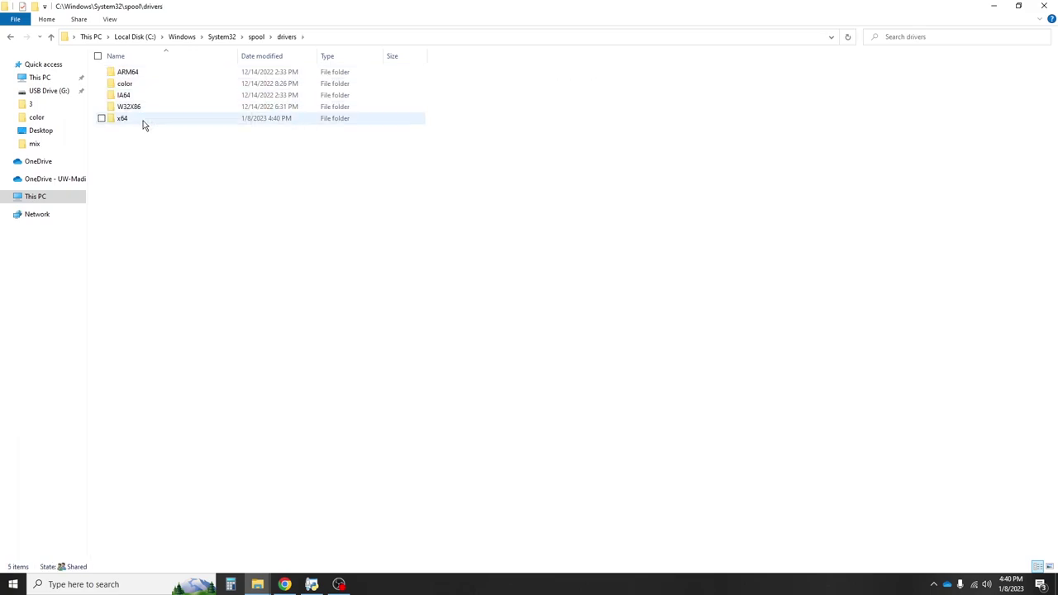
{"action": "double_click", "coordinate": [143, 122]}
{"action": "double_click", "coordinate": [135, 85]}
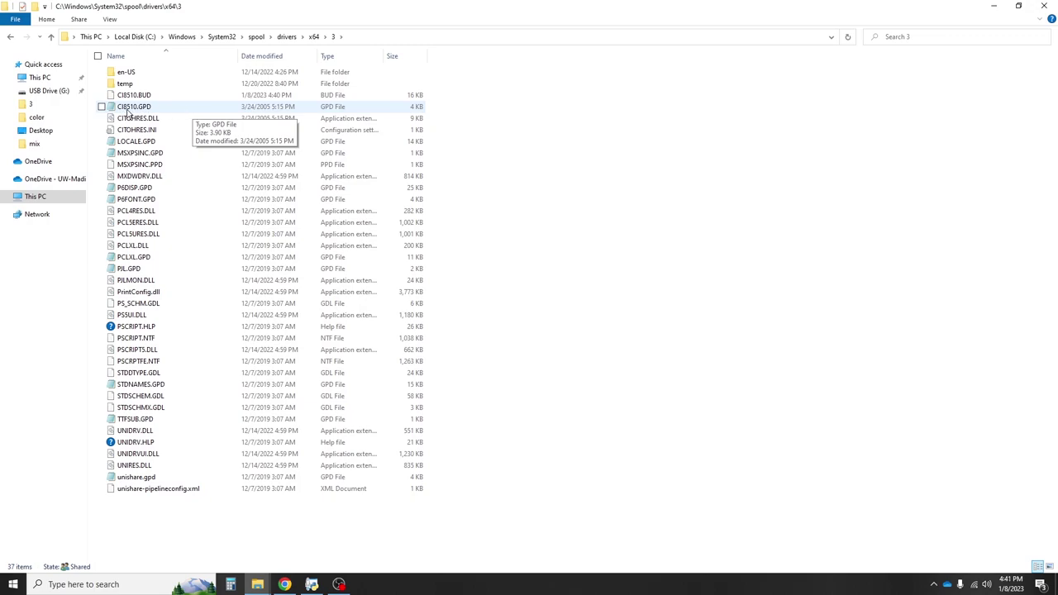
Open CI8510.GPD in Notepad and tile it beside the driver folder window, with the text on the right half
{"action": "double_click", "coordinate": [177, 109]}
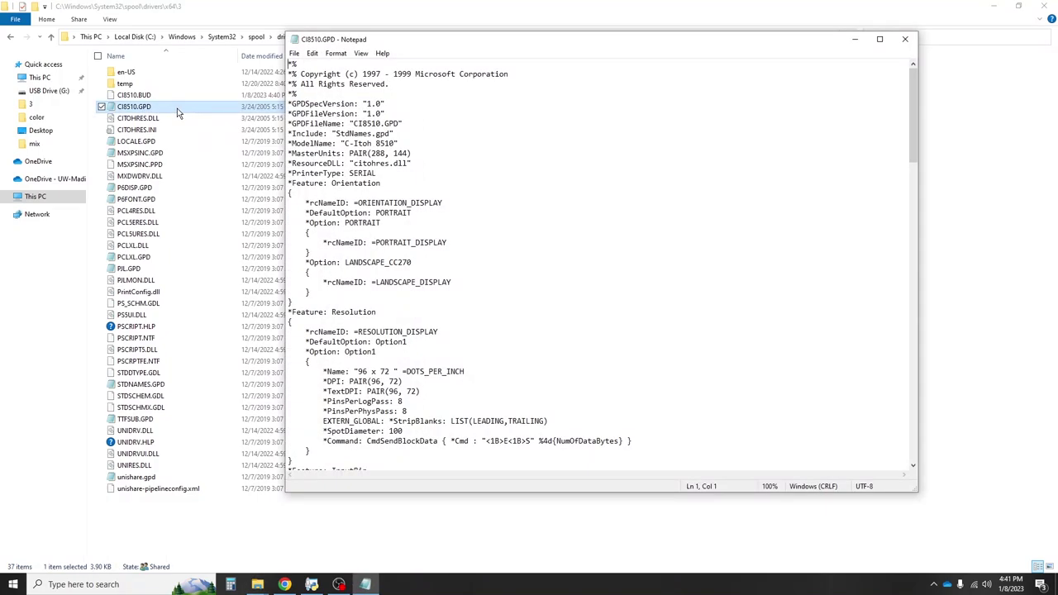
{"action": "double_click", "coordinate": [766, 40]}
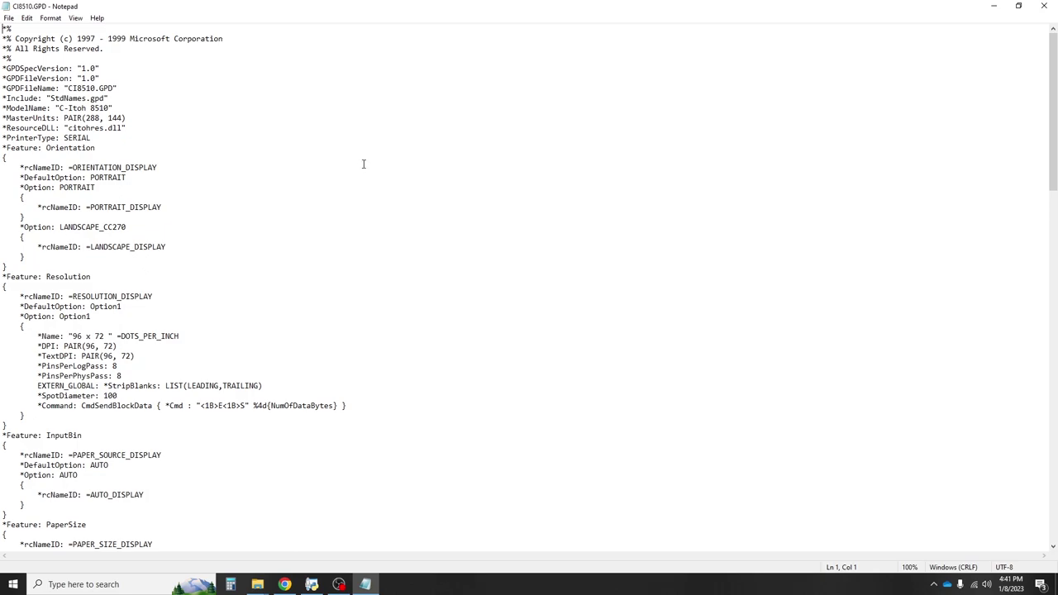
{"action": "scroll", "coordinate": [355, 176], "scroll_direction": "down", "scroll_amount": 3}
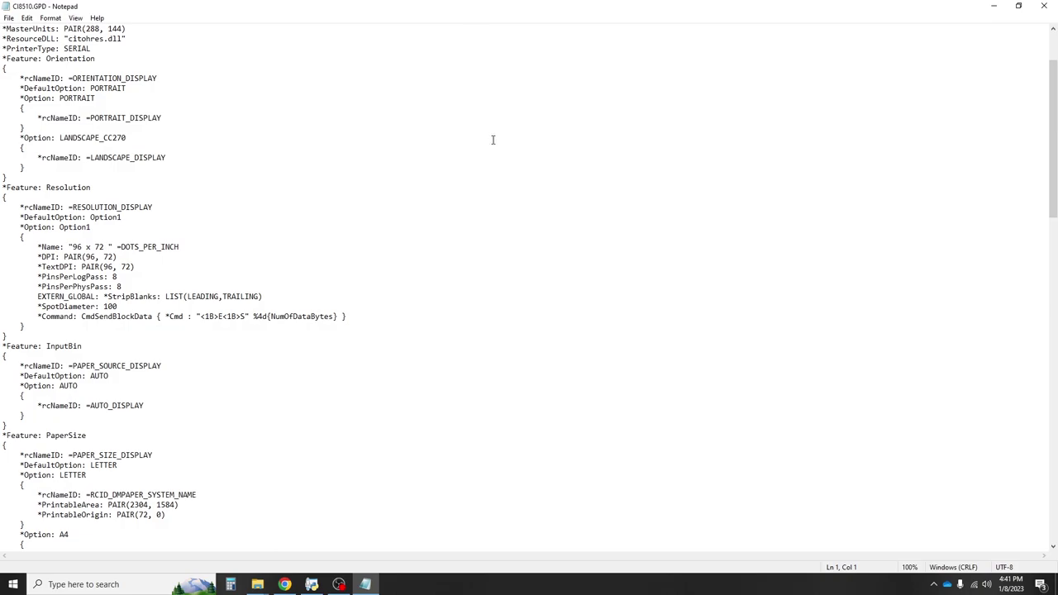
{"action": "scroll", "coordinate": [491, 140], "scroll_direction": "up", "scroll_amount": 3}
{"action": "left_click", "coordinate": [488, 88]}
{"action": "left_click", "coordinate": [157, 167]}
{"action": "left_click_drag", "start_coordinate": [467, 5], "coordinate": [1057, 314]}
{"action": "left_click", "coordinate": [149, 182]}
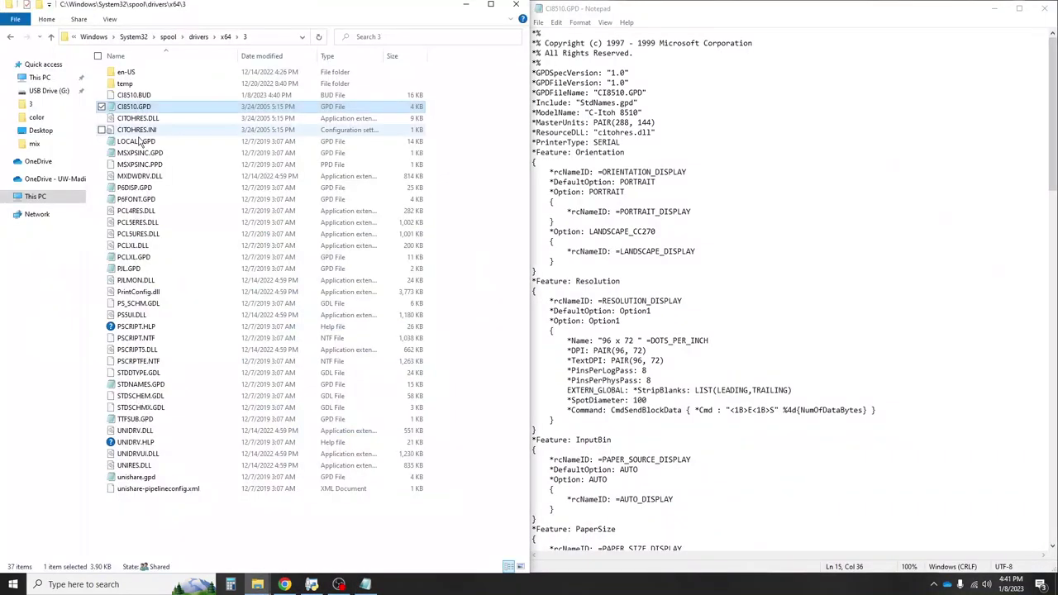
Open the modified CI8510.GPD from the Documents\OSes folder and tile it on the left half beside the original file
{"action": "mouse_move", "coordinate": [257, 585]}
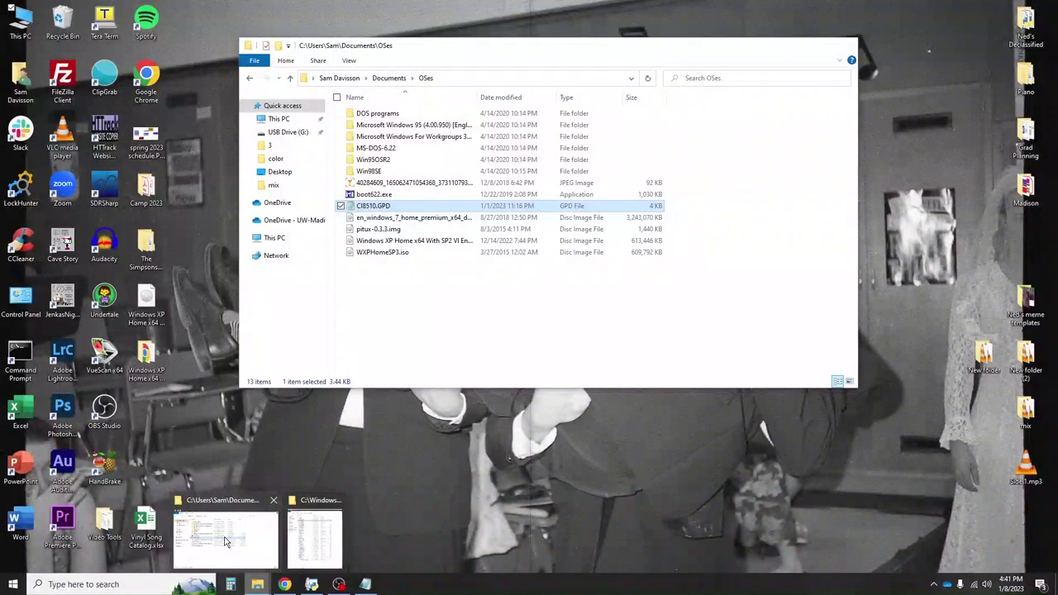
{"action": "left_click", "coordinate": [225, 542]}
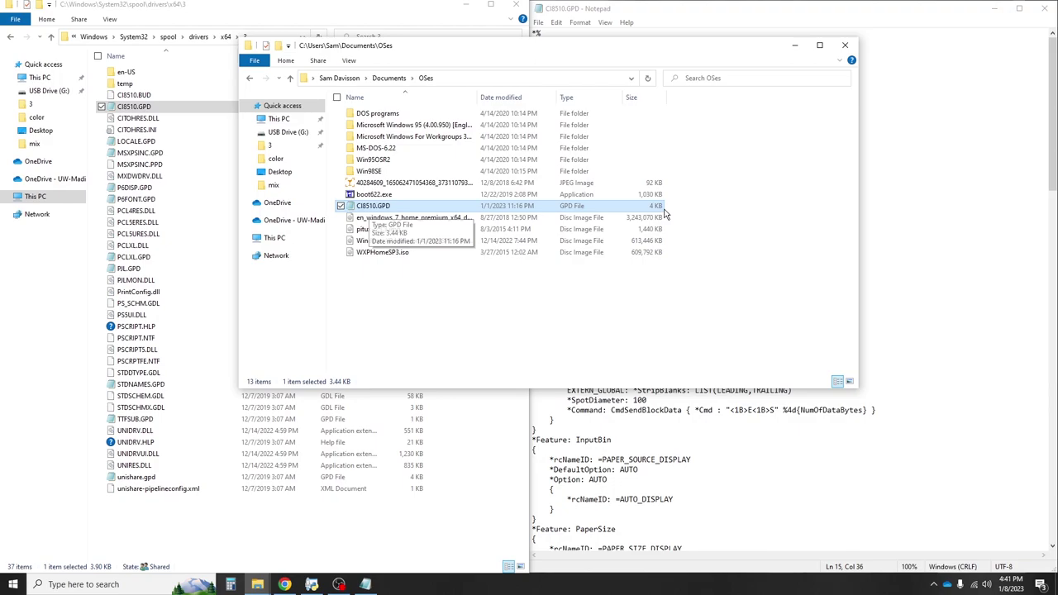
{"action": "double_click", "coordinate": [456, 208]}
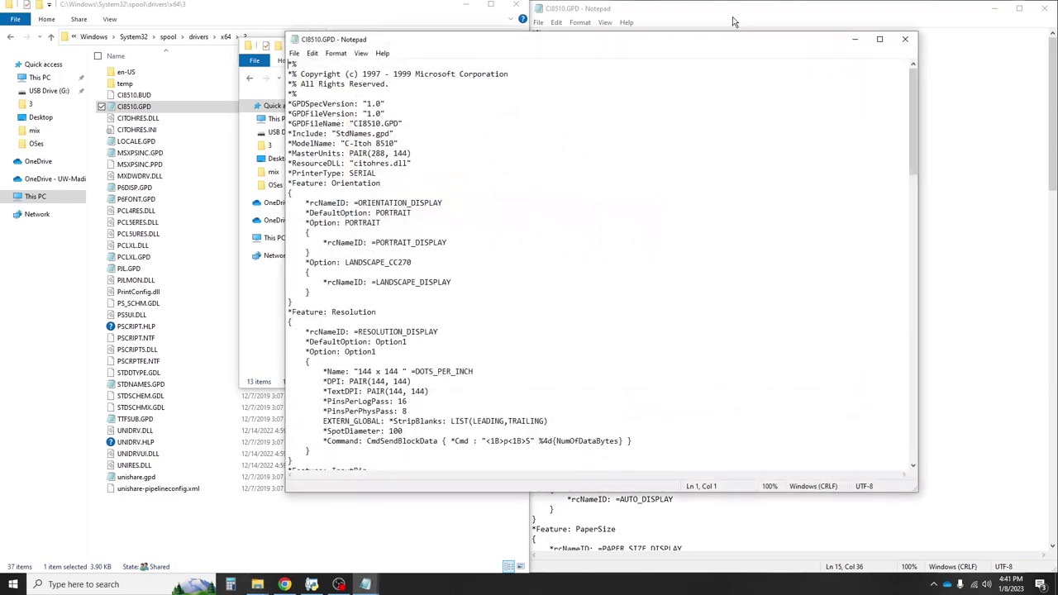
{"action": "left_click_drag", "start_coordinate": [459, 46], "coordinate": [341, 117]}
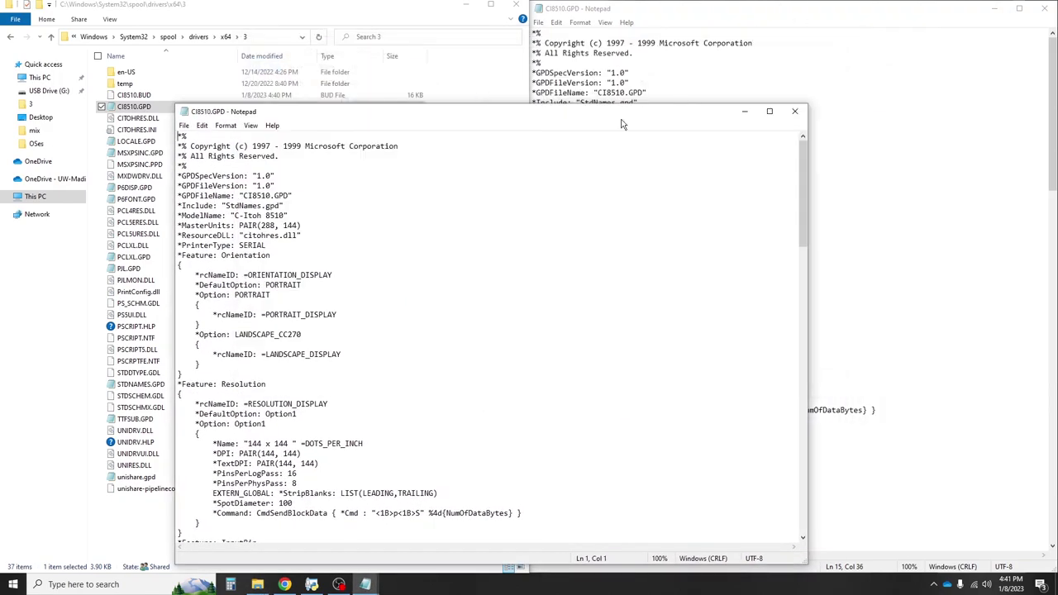
{"action": "left_click_drag", "start_coordinate": [602, 113], "coordinate": [2, 116]}
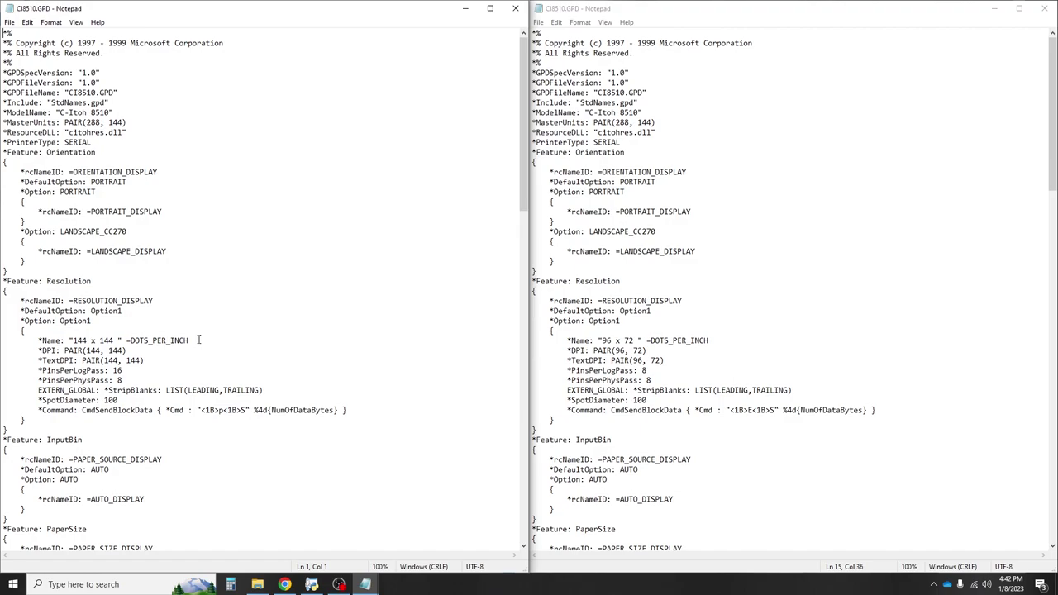
Compare the resolution name, MasterUnits and DPI values between the modified and the original CI8510.GPD
{"action": "double_click", "coordinate": [80, 341]}
{"action": "double_click", "coordinate": [604, 341]}
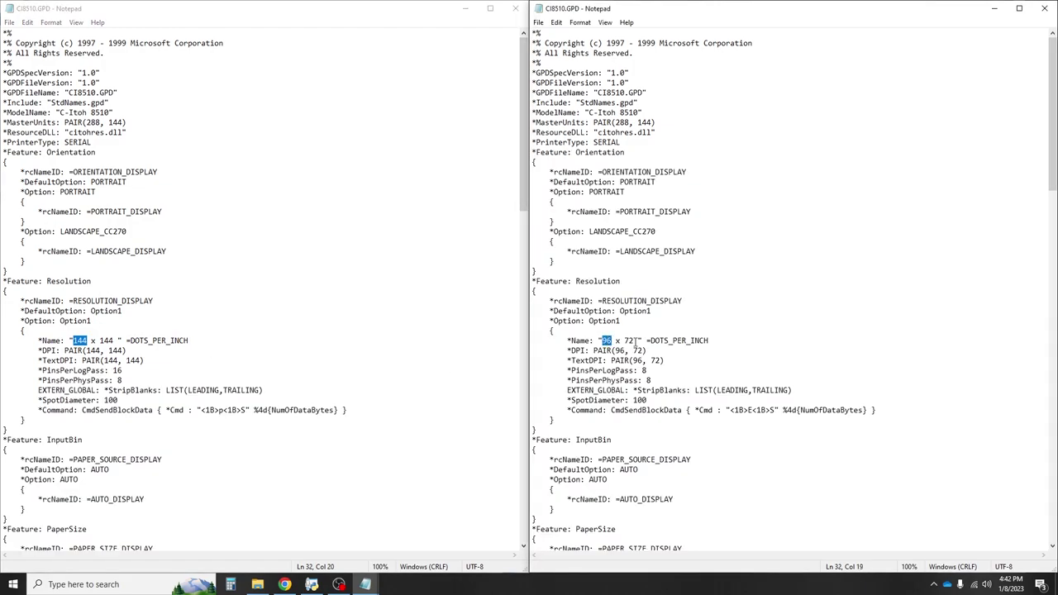
{"action": "double_click", "coordinate": [632, 341]}
{"action": "left_click", "coordinate": [173, 340]}
{"action": "left_click_drag", "start_coordinate": [38, 340], "coordinate": [202, 338]}
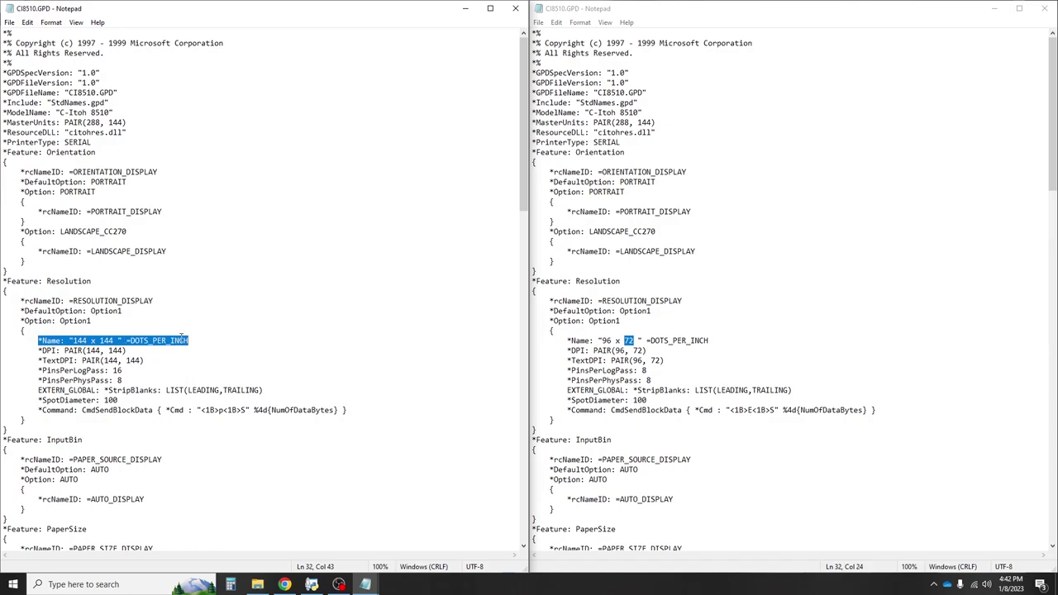
{"action": "left_click_drag", "start_coordinate": [10, 123], "coordinate": [127, 122]}
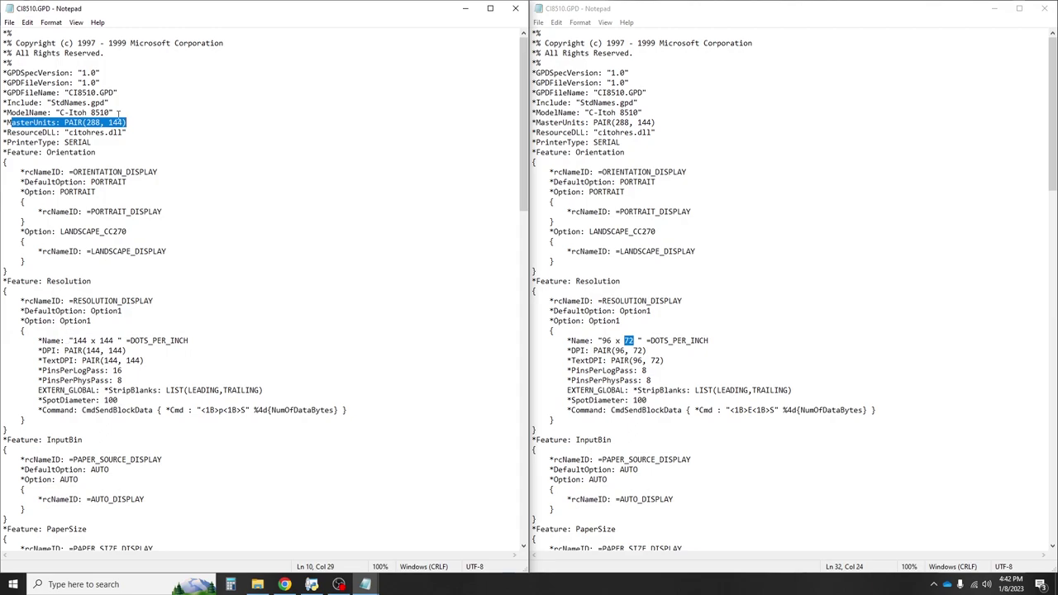
{"action": "left_click_drag", "start_coordinate": [64, 350], "coordinate": [126, 351]}
{"action": "left_click", "coordinate": [131, 349]}
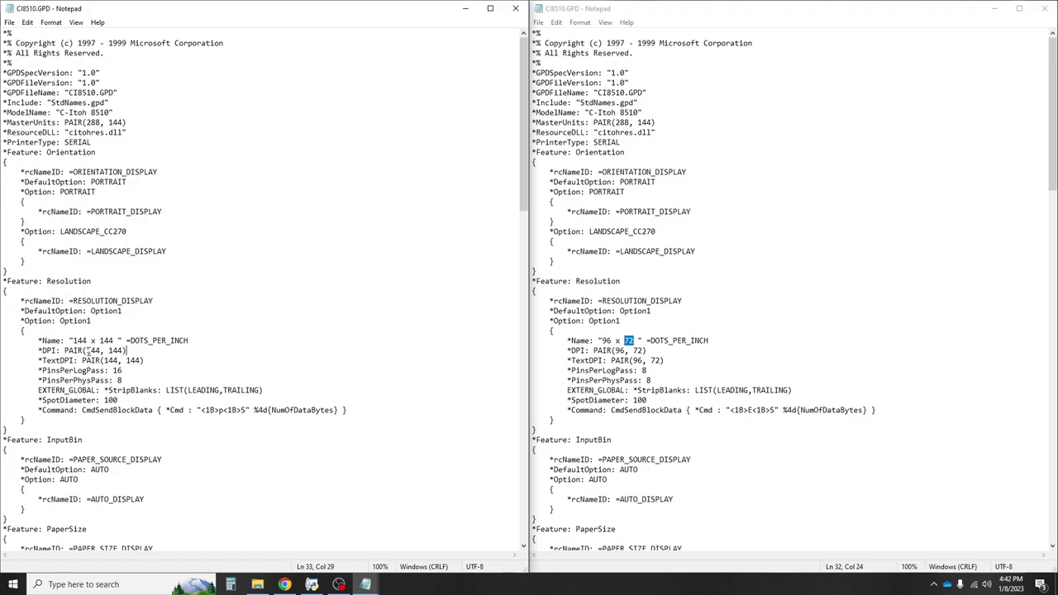
{"action": "left_click_drag", "start_coordinate": [87, 350], "coordinate": [126, 351]}
{"action": "left_click_drag", "start_coordinate": [615, 350], "coordinate": [649, 351]}
Examine the TextDPI, PinsPerLogPass and PinsPerPhysPass values in the modified file's Resolution section
{"action": "left_click", "coordinate": [163, 360]}
{"action": "left_click_drag", "start_coordinate": [105, 361], "coordinate": [145, 361]}
{"action": "double_click", "coordinate": [116, 371]}
{"action": "left_click", "coordinate": [126, 371]}
{"action": "double_click", "coordinate": [128, 370]}
{"action": "left_click", "coordinate": [128, 371]}
{"action": "left_click_drag", "start_coordinate": [77, 380], "coordinate": [125, 381]}
{"action": "left_click", "coordinate": [138, 379]}
Examine the CmdSendBlockData command's leading <1B> escape code in the modified file against the original's resolution name
{"action": "scroll", "coordinate": [295, 349], "scroll_direction": "down", "scroll_amount": 2}
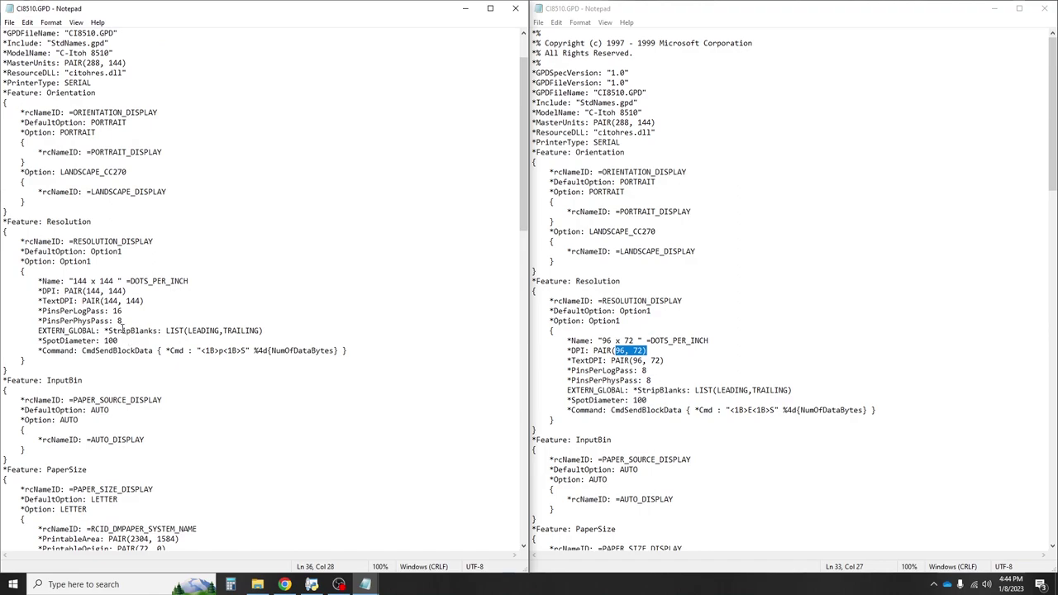
{"action": "scroll", "coordinate": [213, 350], "scroll_direction": "down", "scroll_amount": 2}
{"action": "left_click_drag", "start_coordinate": [86, 291], "coordinate": [168, 291]}
{"action": "left_click", "coordinate": [160, 291]}
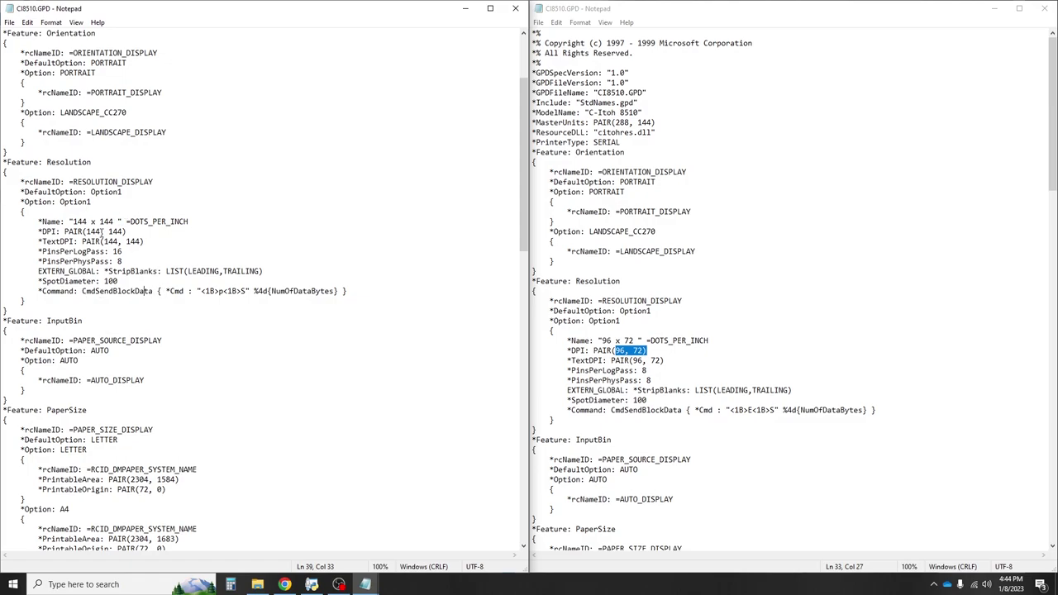
{"action": "left_click_drag", "start_coordinate": [597, 341], "coordinate": [617, 340]}
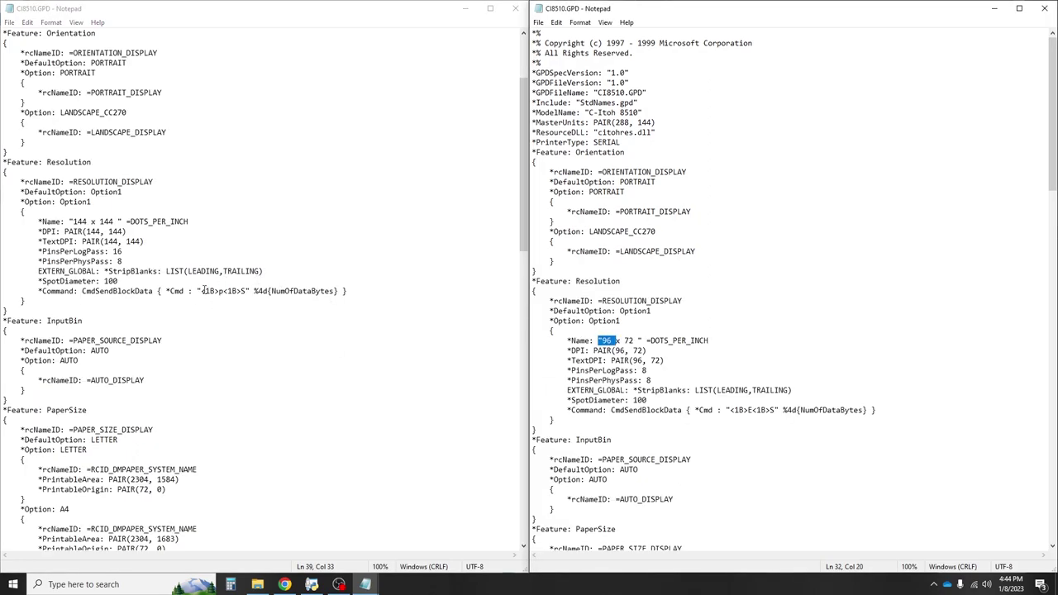
{"action": "left_click_drag", "start_coordinate": [200, 291], "coordinate": [219, 291]}
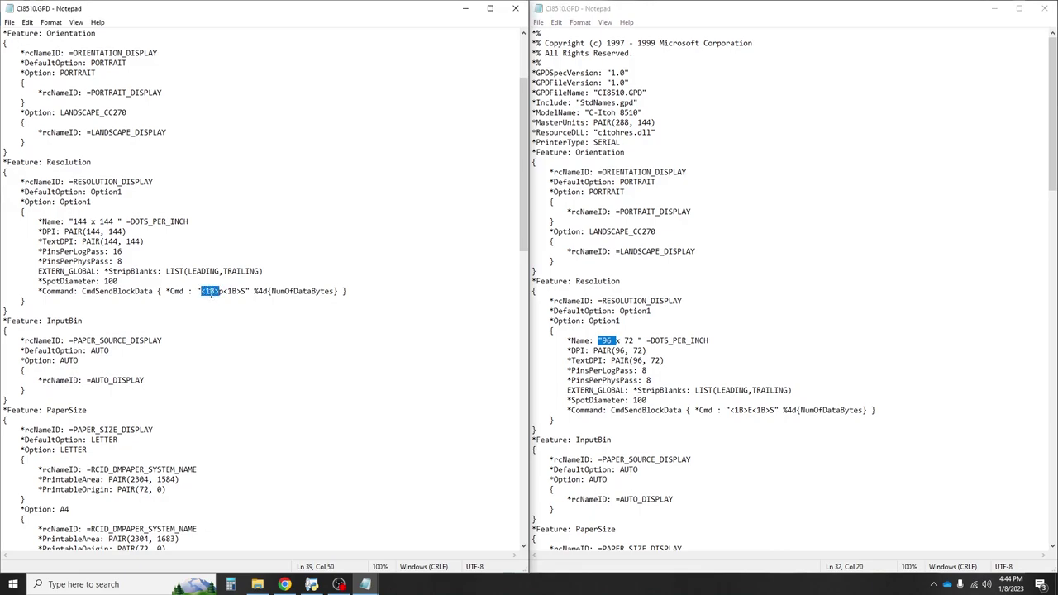
{"action": "left_click", "coordinate": [204, 292]}
{"action": "left_click_drag", "start_coordinate": [204, 291], "coordinate": [218, 291]}
Compare the letter following the first <1B> in the CmdSendBlockData command of both files
{"action": "left_click", "coordinate": [220, 302]}
{"action": "left_click", "coordinate": [231, 291]}
{"action": "left_click", "coordinate": [219, 291], "text": "shift"}
{"action": "left_click_drag", "start_coordinate": [748, 410], "coordinate": [748, 410]}
{"action": "key", "text": "ctrl+c"}
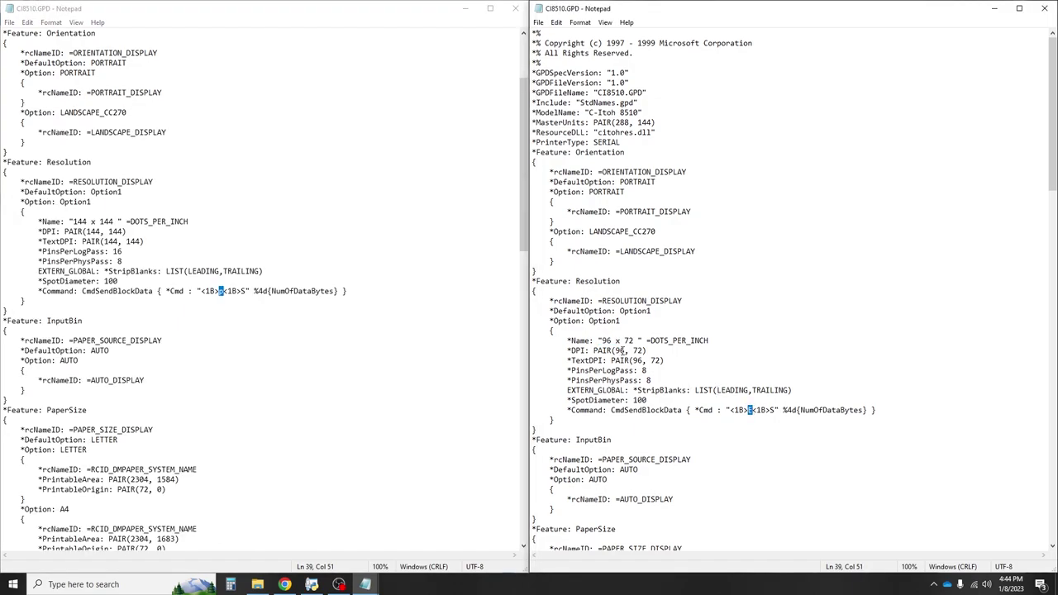
{"action": "left_click", "coordinate": [222, 291]}
{"action": "key", "text": "BackSpace"}
{"action": "key", "text": "ctrl+v"}
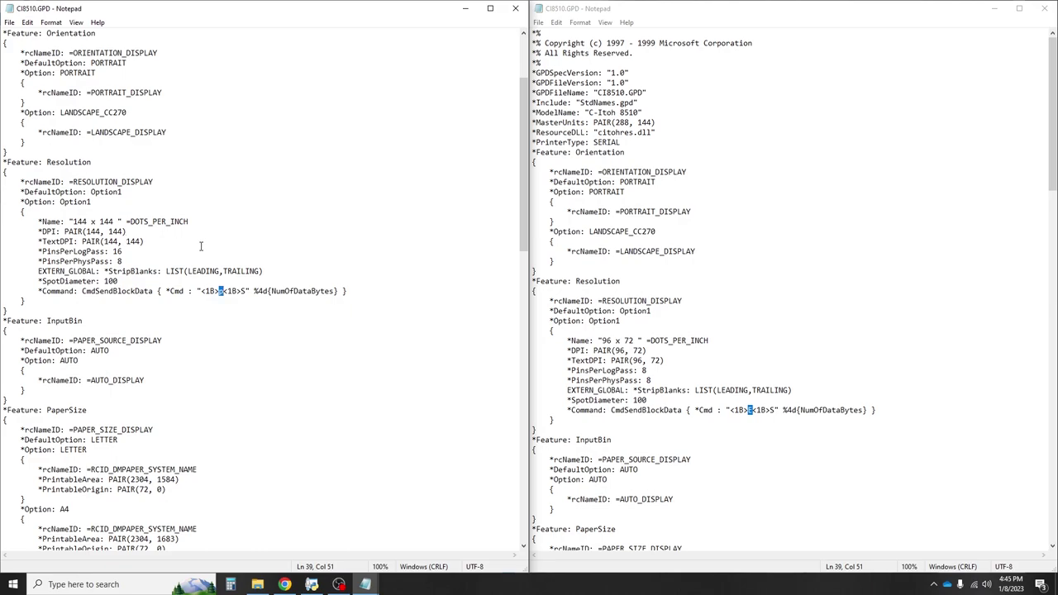
Examine the Letter paper's PrintableOrigin and PrintableArea in the modified file, together with the horizontal MasterUnits value
{"action": "scroll", "coordinate": [200, 246], "scroll_direction": "down", "scroll_amount": 9}
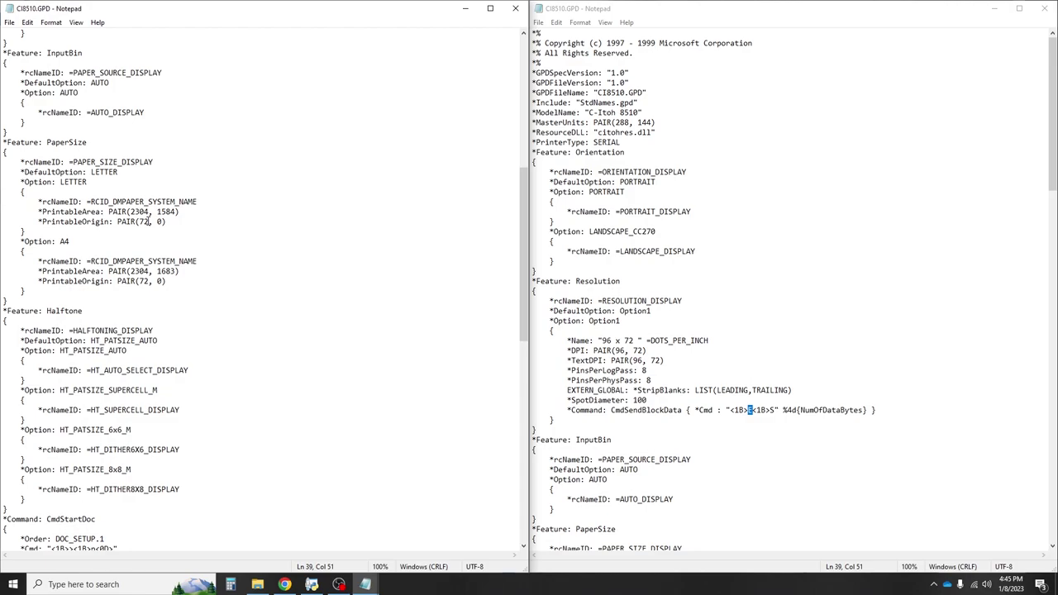
{"action": "double_click", "coordinate": [143, 222]}
{"action": "scroll", "coordinate": [496, 220], "scroll_direction": "up", "scroll_amount": 15}
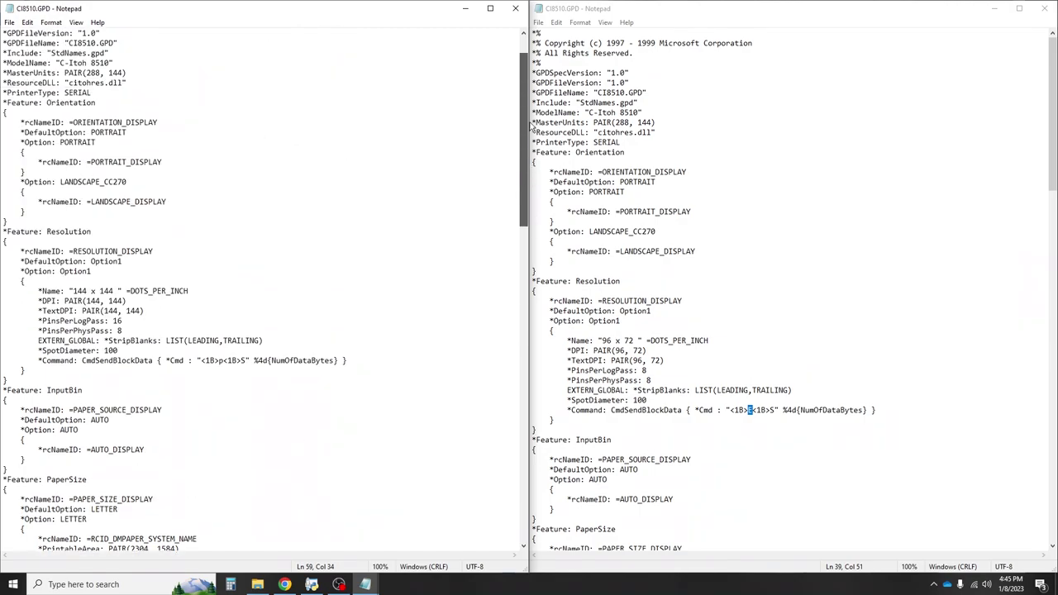
{"action": "left_click_drag", "start_coordinate": [86, 122], "coordinate": [104, 122]}
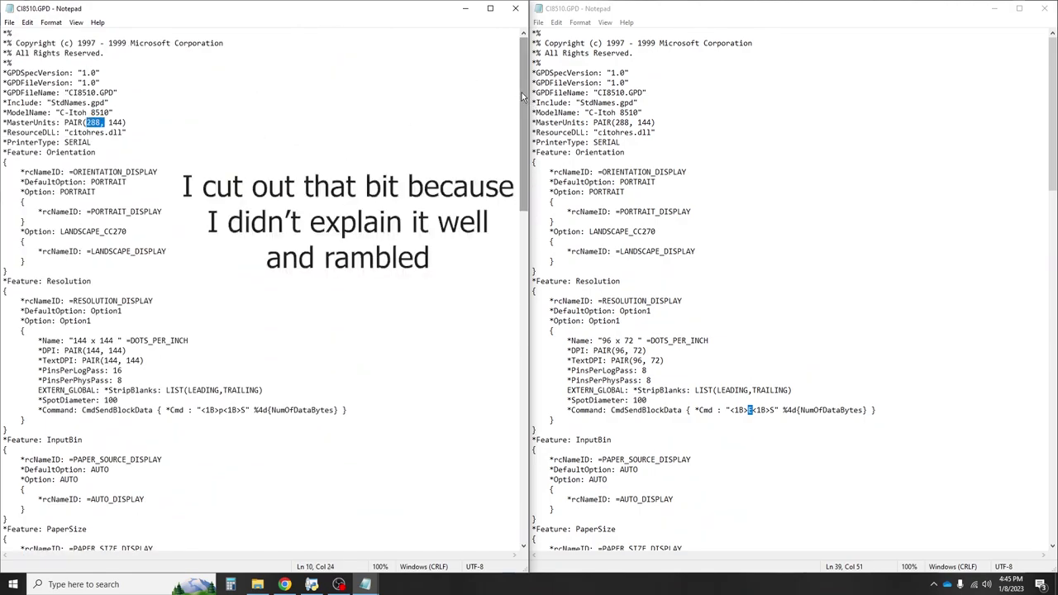
{"action": "left_click_drag", "start_coordinate": [523, 96], "coordinate": [522, 261]}
{"action": "left_click_drag", "start_coordinate": [139, 123], "coordinate": [150, 123]}
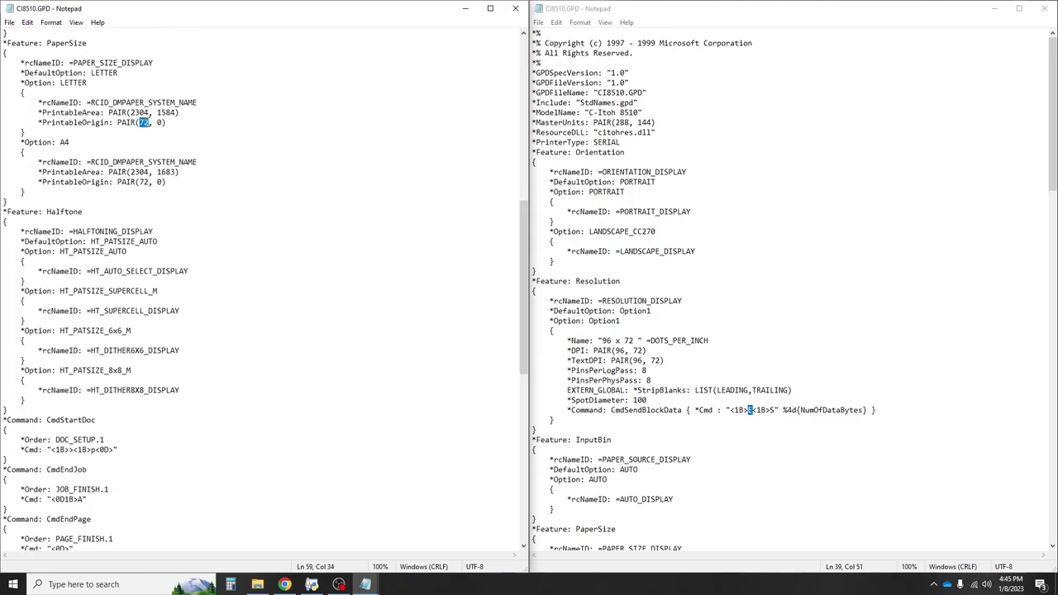
{"action": "scroll", "coordinate": [245, 132], "scroll_direction": "up", "scroll_amount": 2}
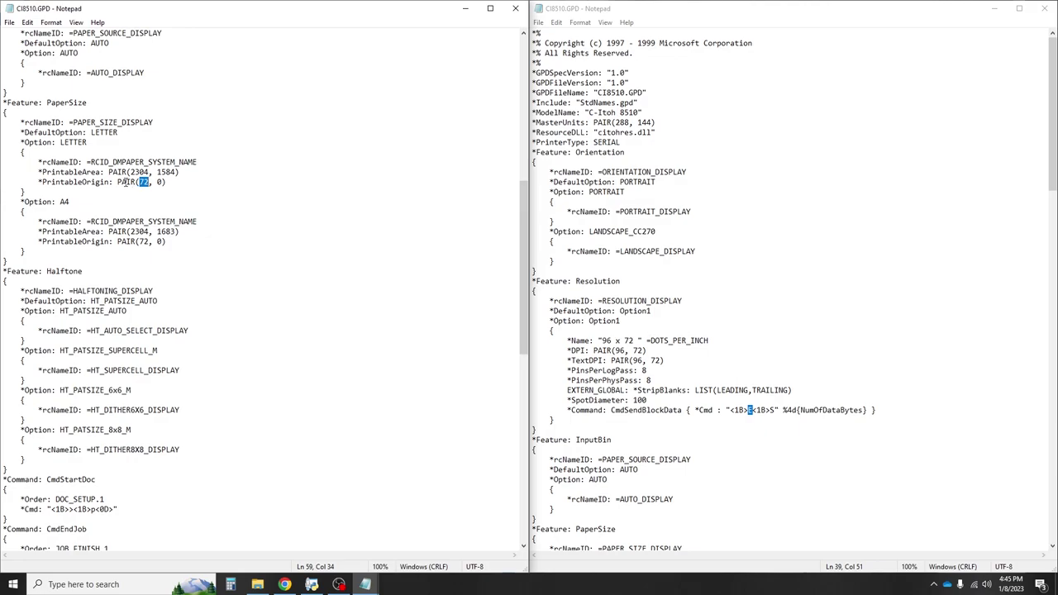
{"action": "left_click", "coordinate": [130, 172]}
{"action": "left_click_drag", "start_coordinate": [130, 172], "coordinate": [149, 172]}
Compare the PaperSize sections of both files, examining the original's Option3 block and the end of the modified file's A4 block
{"action": "scroll", "coordinate": [759, 289], "scroll_direction": "down", "scroll_amount": 5}
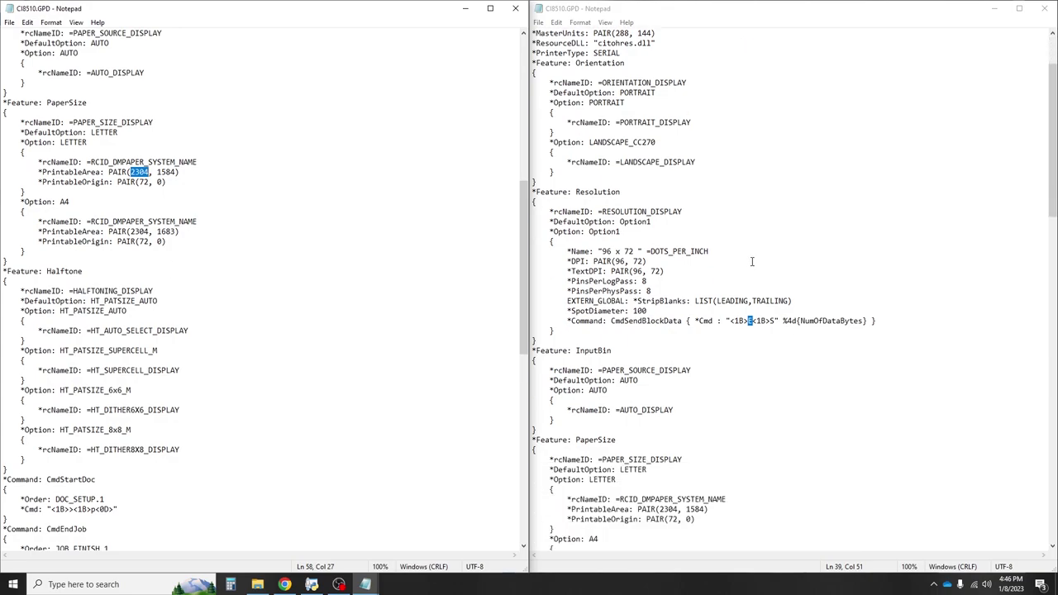
{"action": "scroll", "coordinate": [751, 262], "scroll_direction": "up", "scroll_amount": 5}
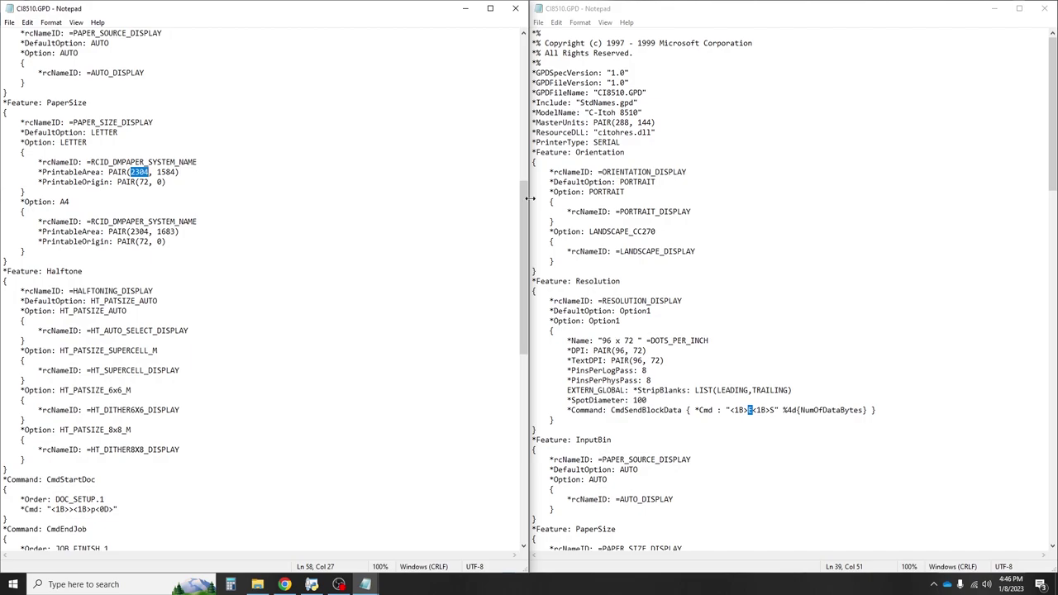
{"action": "scroll", "coordinate": [657, 299], "scroll_direction": "down", "scroll_amount": 6}
{"action": "scroll", "coordinate": [658, 299], "scroll_direction": "down", "scroll_amount": 5}
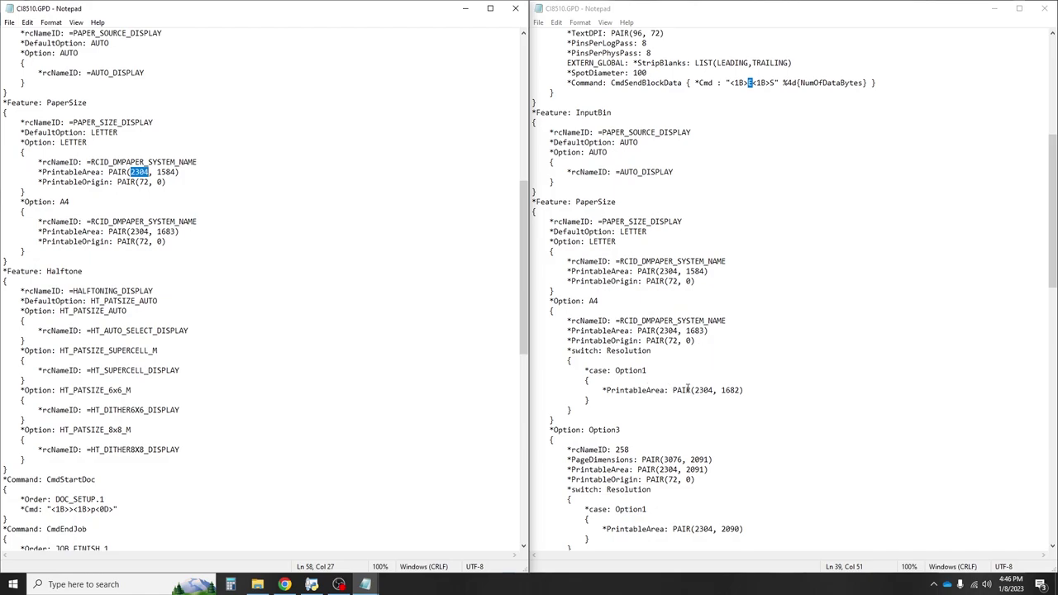
{"action": "scroll", "coordinate": [687, 389], "scroll_direction": "down", "scroll_amount": 3}
{"action": "left_click_drag", "start_coordinate": [587, 343], "coordinate": [672, 390]}
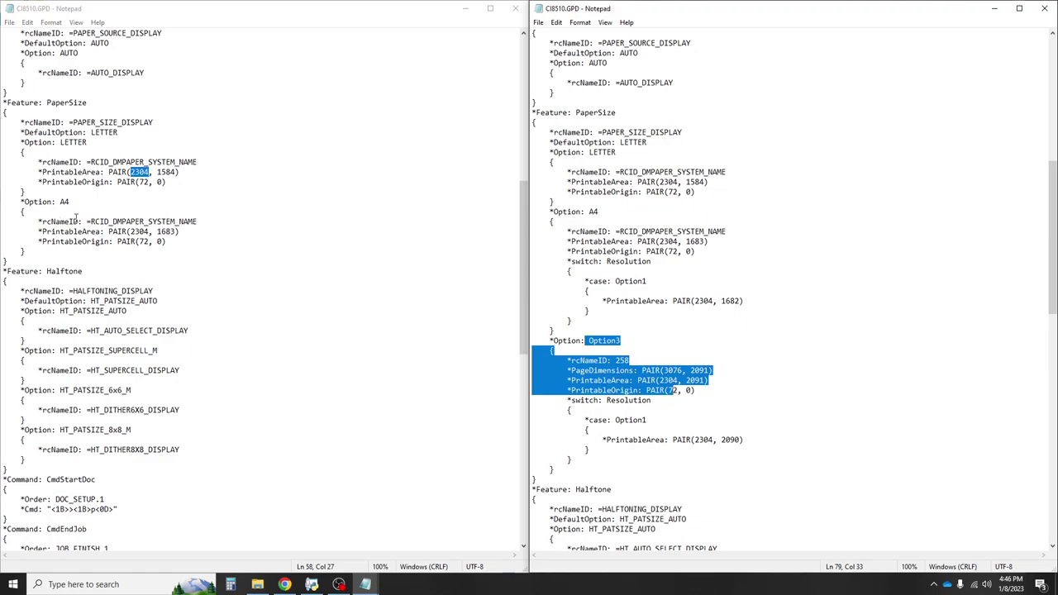
{"action": "left_click", "coordinate": [183, 250]}
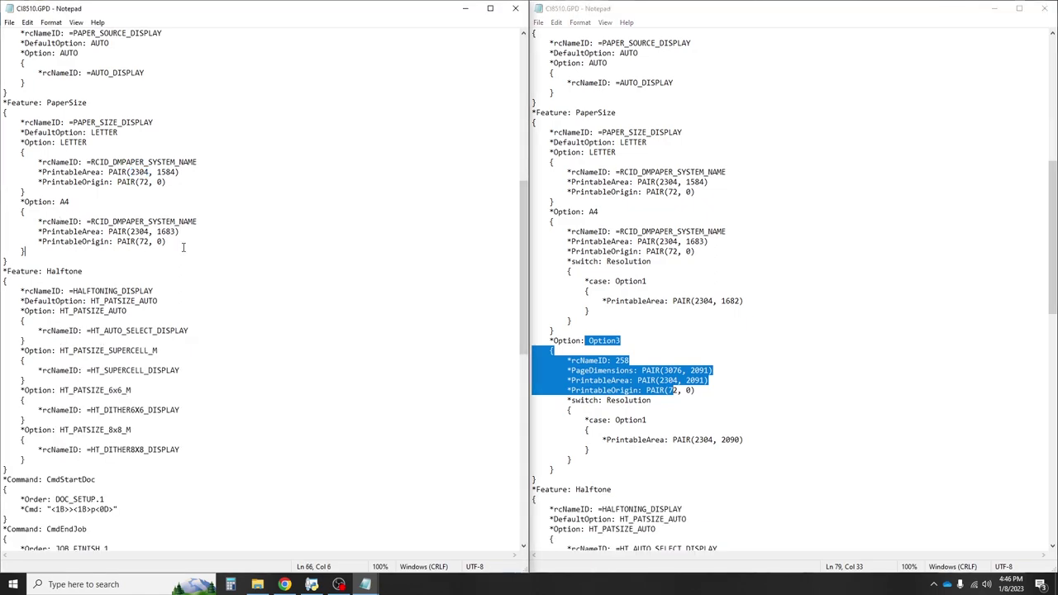
Examine the Halftone section of the modified file down to its HT_PATSIZE_8x8_M option
{"action": "scroll", "coordinate": [185, 217], "scroll_direction": "down", "scroll_amount": 4}
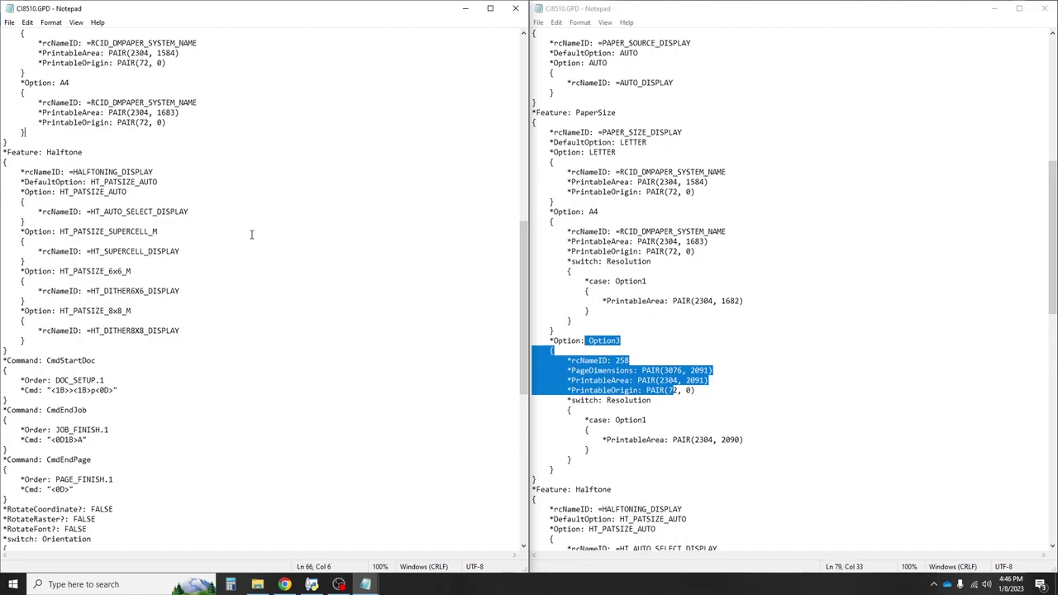
{"action": "scroll", "coordinate": [251, 234], "scroll_direction": "down", "scroll_amount": 3}
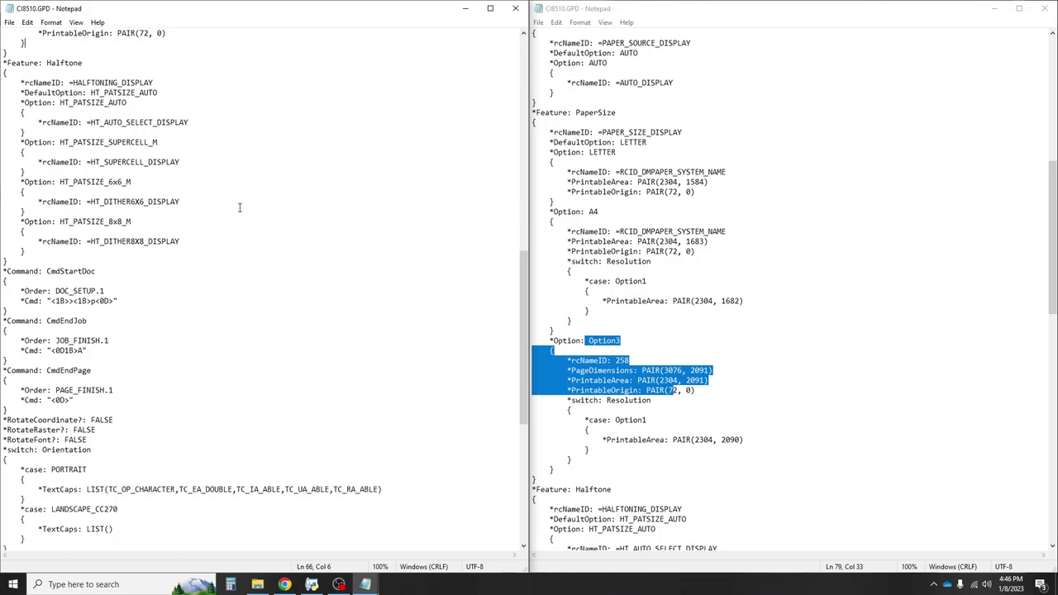
{"action": "left_click_drag", "start_coordinate": [69, 222], "coordinate": [146, 221]}
Compare the CmdStartDoc command string in the modified and original files, including the characters following each <1B> code
{"action": "scroll", "coordinate": [241, 175], "scroll_direction": "down", "scroll_amount": 3}
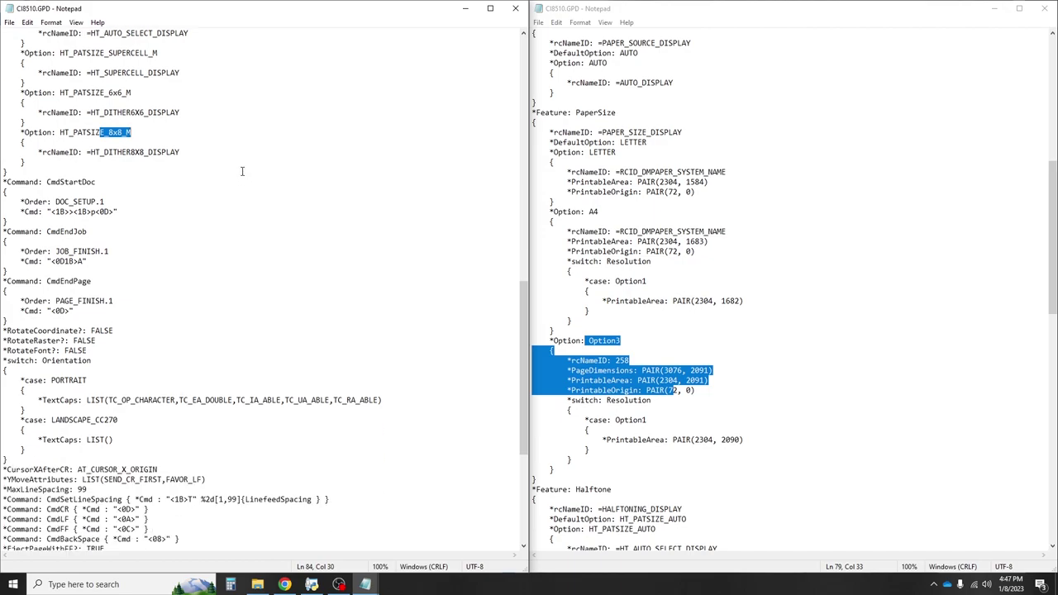
{"action": "scroll", "coordinate": [240, 150], "scroll_direction": "down", "scroll_amount": 2}
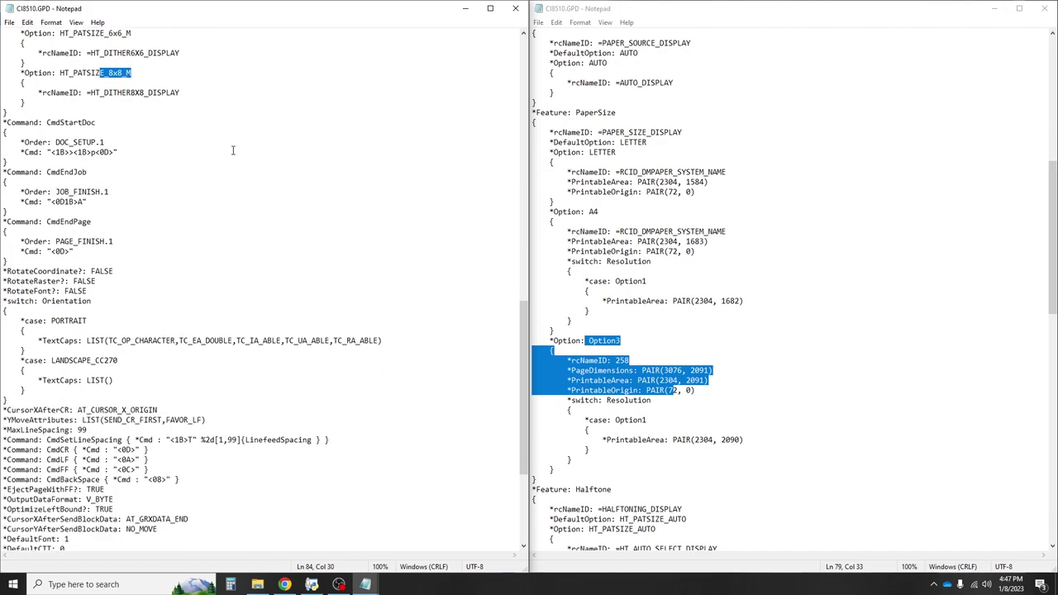
{"action": "left_click_drag", "start_coordinate": [137, 153], "coordinate": [34, 142]}
{"action": "left_click", "coordinate": [653, 261]}
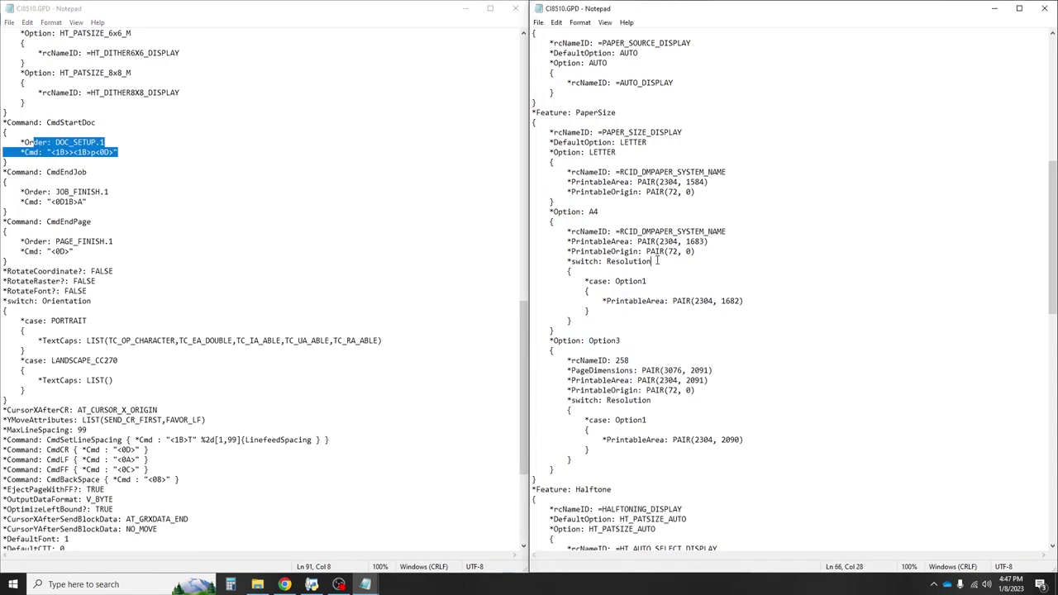
{"action": "scroll", "coordinate": [616, 190], "scroll_direction": "down", "scroll_amount": 18}
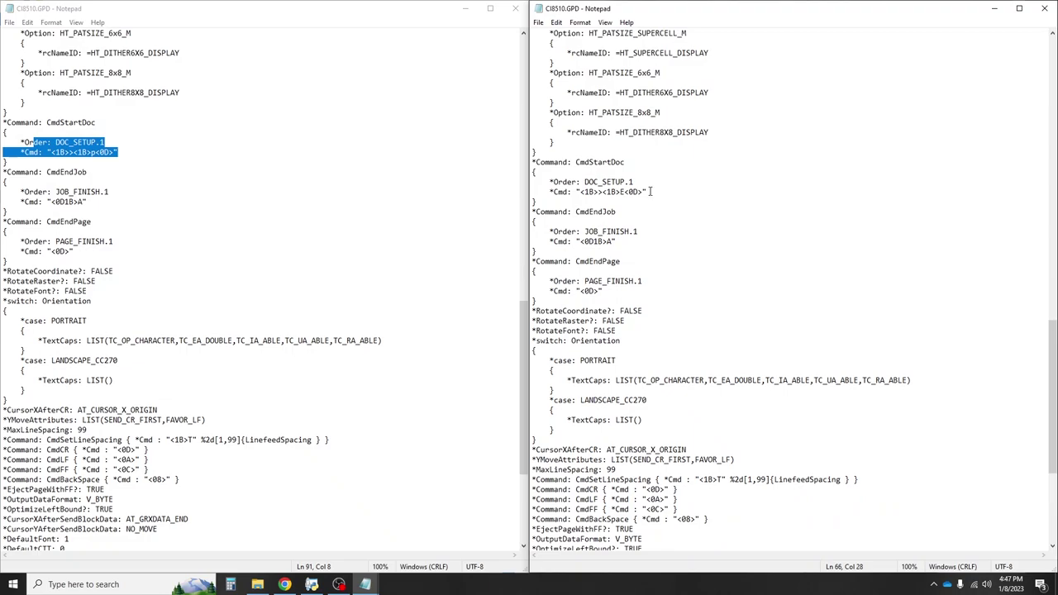
{"action": "left_click", "coordinate": [59, 172]}
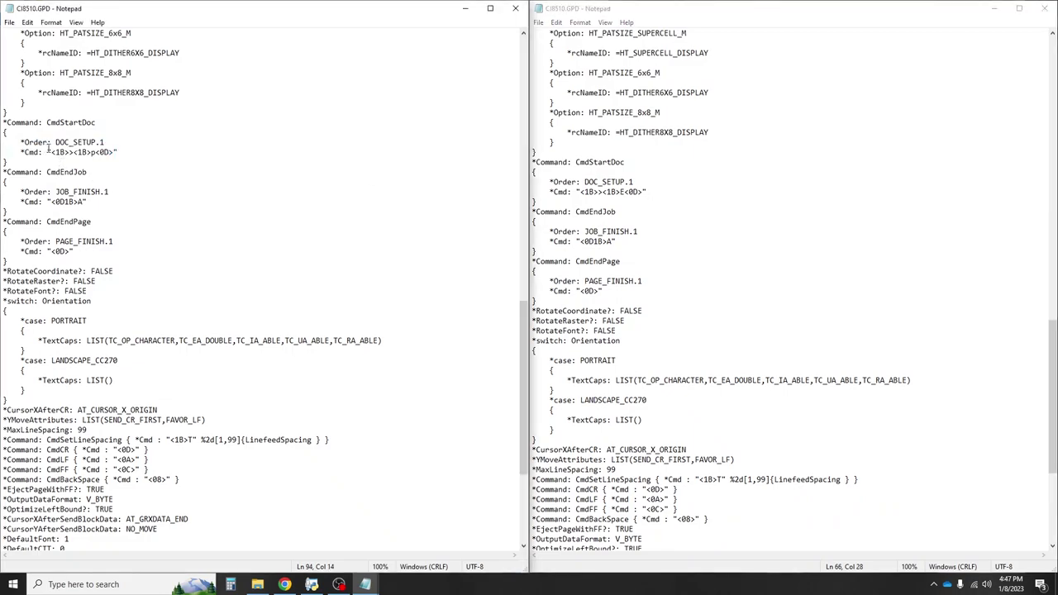
{"action": "left_click_drag", "start_coordinate": [69, 152], "coordinate": [75, 152]}
{"action": "left_click_drag", "start_coordinate": [598, 191], "coordinate": [604, 192]}
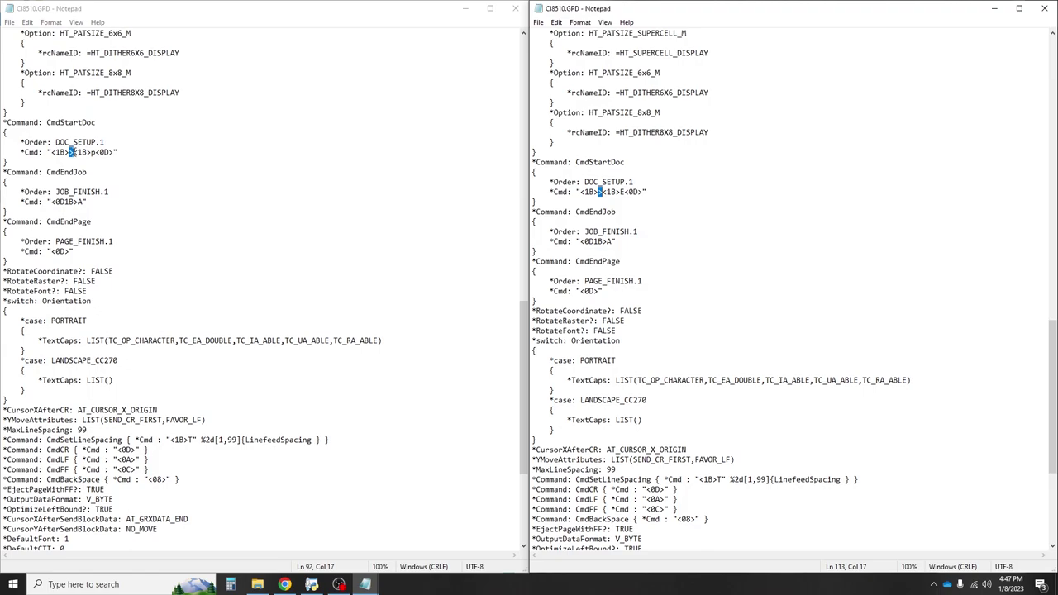
{"action": "left_click_drag", "start_coordinate": [75, 153], "coordinate": [95, 154]}
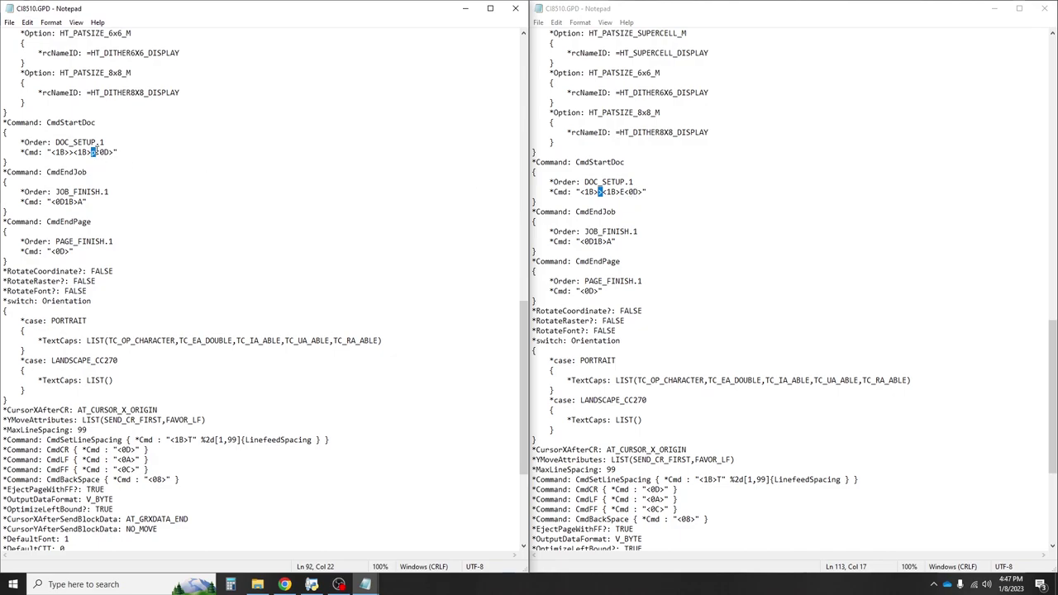
Examine the MirrorRasterByte line near the end of the modified file, just above the DeviceFonts Orientation switch
{"action": "scroll", "coordinate": [248, 169], "scroll_direction": "down", "scroll_amount": 5}
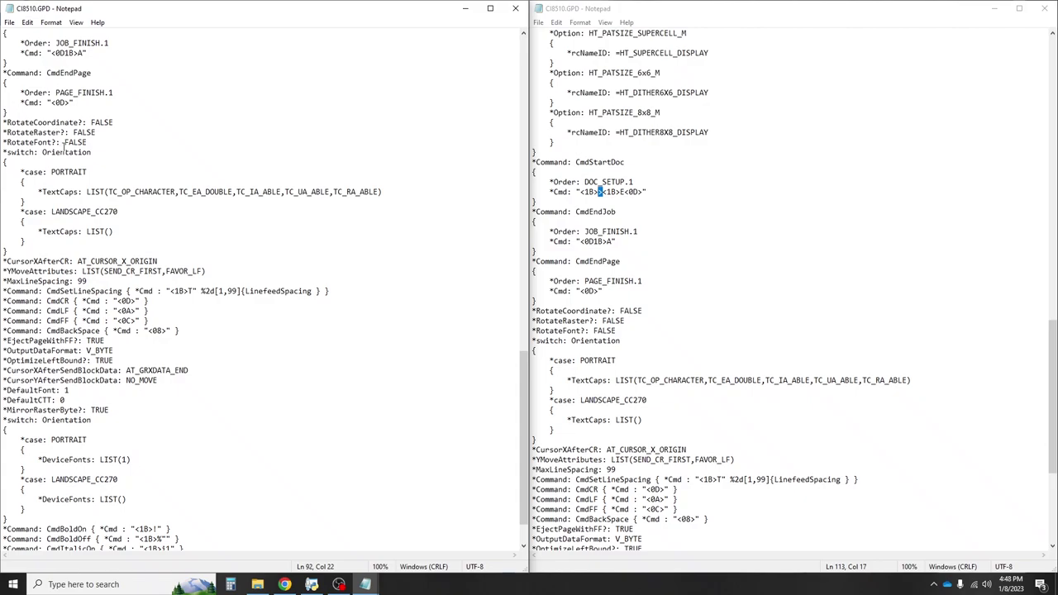
{"action": "scroll", "coordinate": [58, 136], "scroll_direction": "down", "scroll_amount": 2}
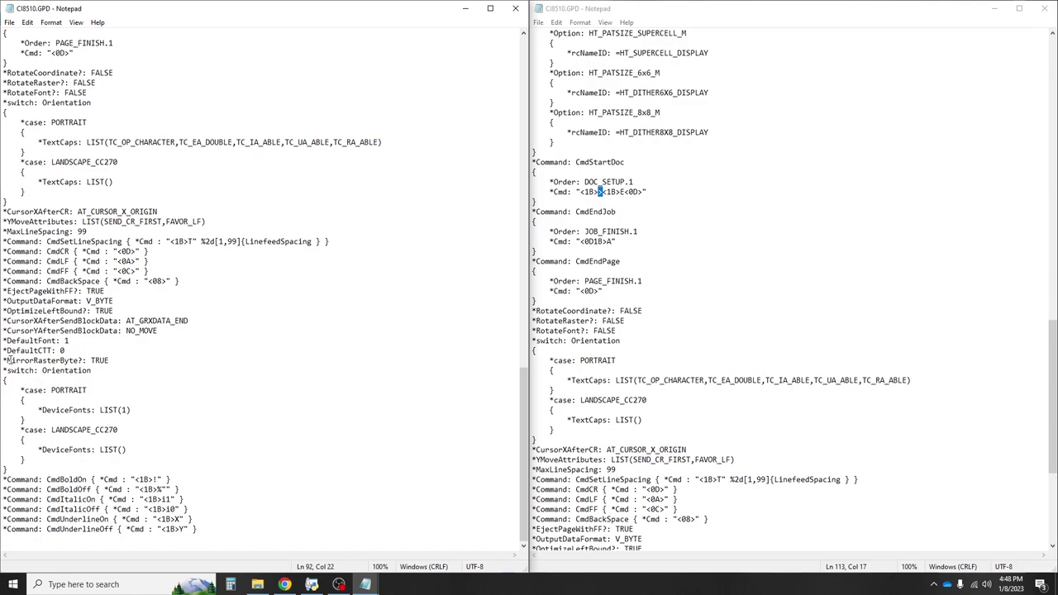
{"action": "left_click_drag", "start_coordinate": [3, 360], "coordinate": [116, 360]}
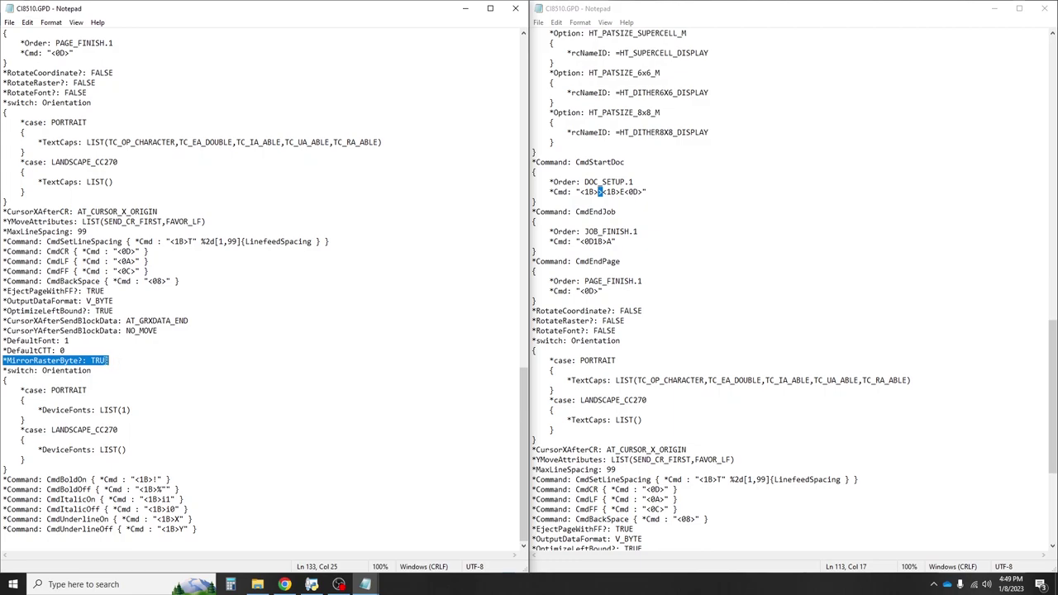
{"action": "left_click", "coordinate": [11, 360]}
{"action": "left_click_drag", "start_coordinate": [11, 360], "coordinate": [114, 360]}
{"action": "left_click", "coordinate": [115, 360]}
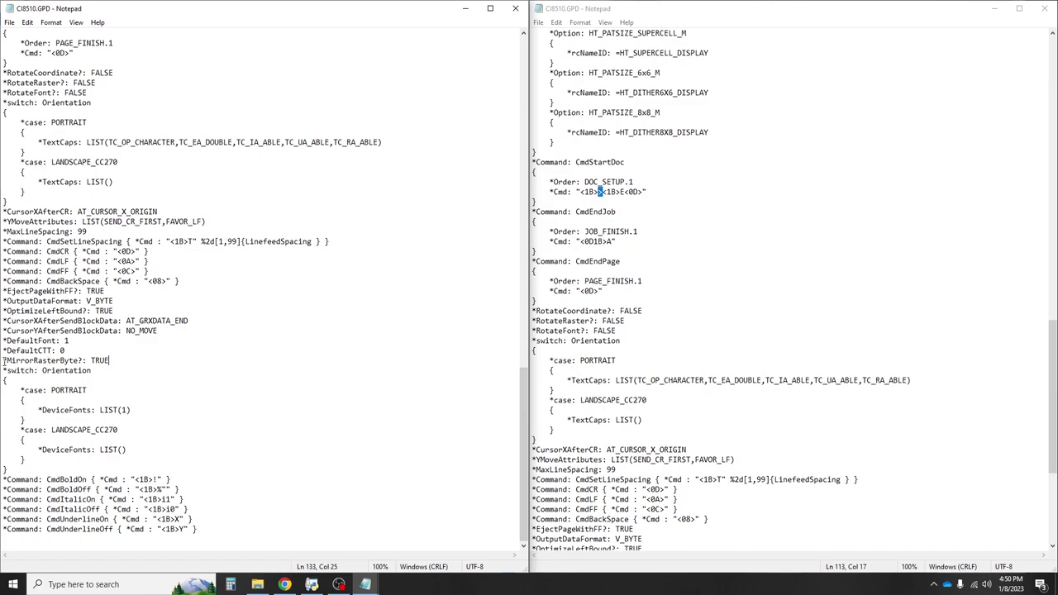
{"action": "left_click_drag", "start_coordinate": [3, 361], "coordinate": [130, 361]}
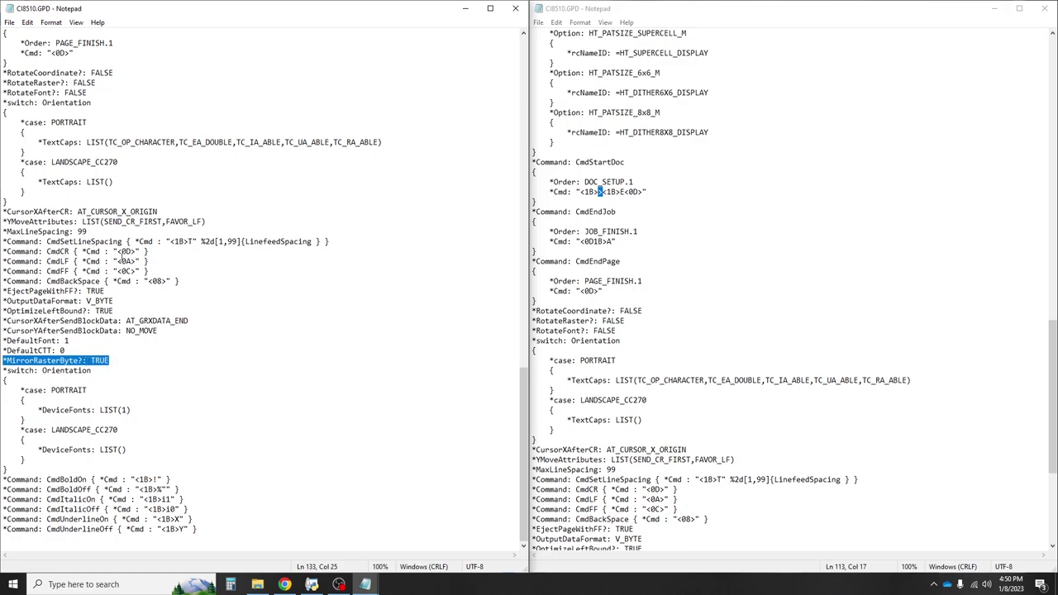
Recheck the letter after the second <1B> in the modified file's CmdStartDoc command against the original's command string
{"action": "scroll", "coordinate": [39, 257], "scroll_direction": "up", "scroll_amount": 7}
{"action": "scroll", "coordinate": [195, 322], "scroll_direction": "up", "scroll_amount": 6}
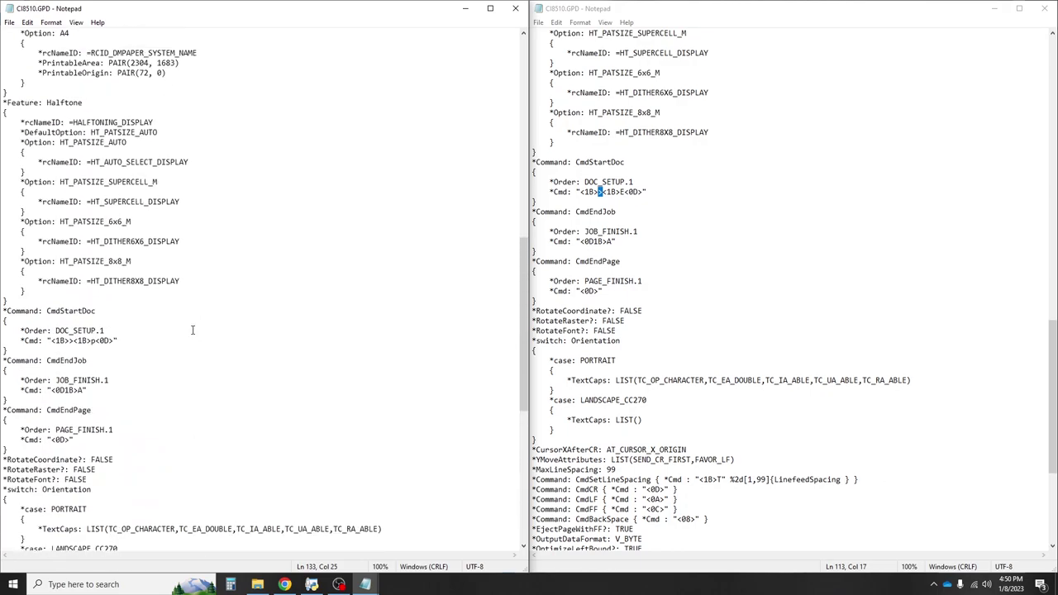
{"action": "scroll", "coordinate": [166, 335], "scroll_direction": "down", "scroll_amount": 3}
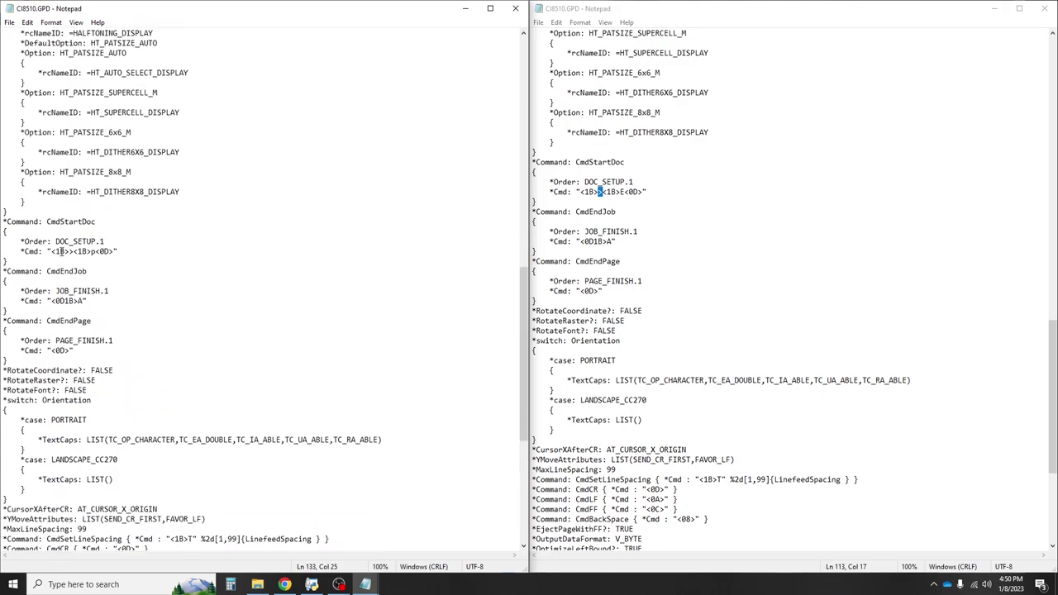
{"action": "left_click", "coordinate": [92, 252]}
{"action": "left_click", "coordinate": [619, 190]}
{"action": "left_click_drag", "start_coordinate": [577, 192], "coordinate": [647, 192]}
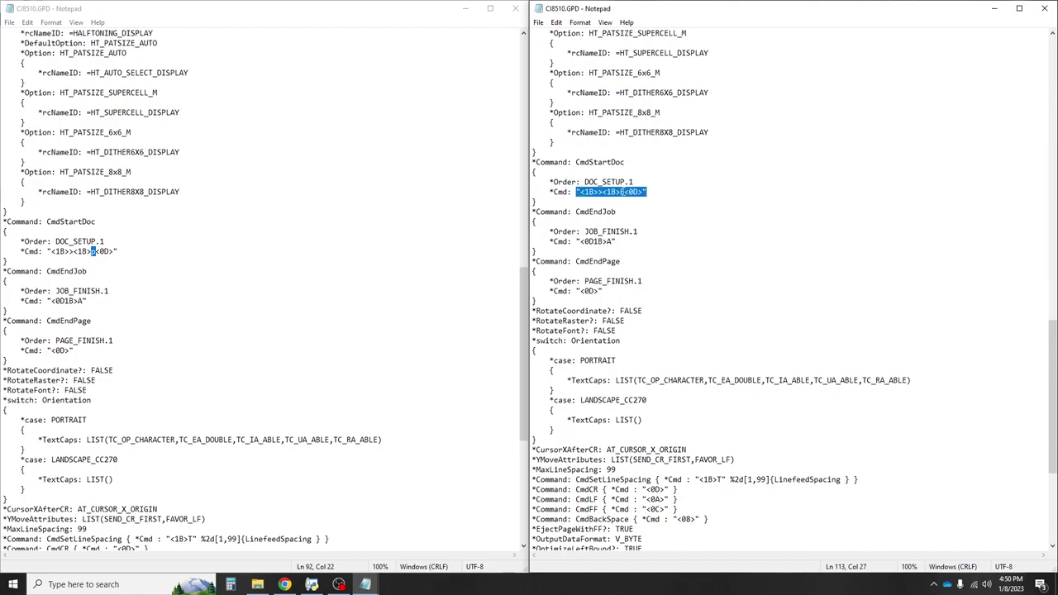
{"action": "left_click", "coordinate": [93, 251]}
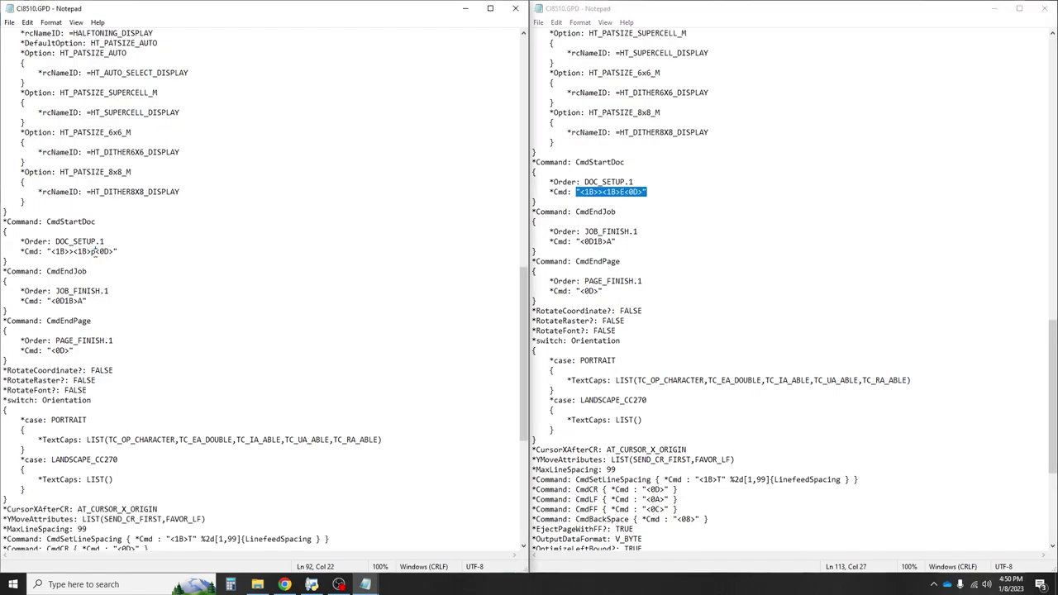
Review the PinsPerLogPass, TextDPI, DPI and Name entries of resolution Option1 in the modified file
{"action": "scroll", "coordinate": [182, 299], "scroll_direction": "up", "scroll_amount": 8}
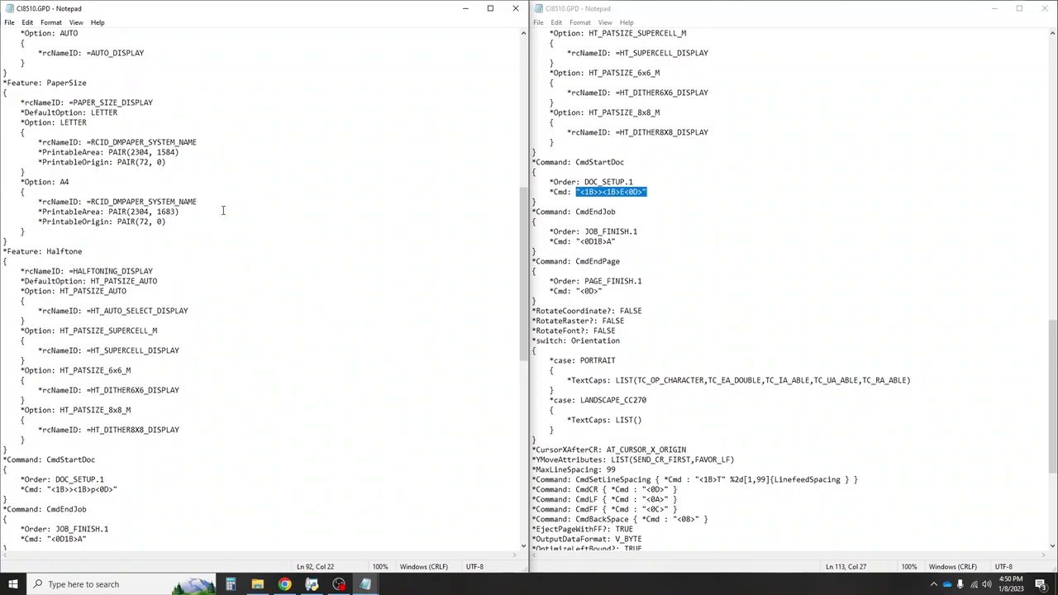
{"action": "scroll", "coordinate": [217, 192], "scroll_direction": "up", "scroll_amount": 12}
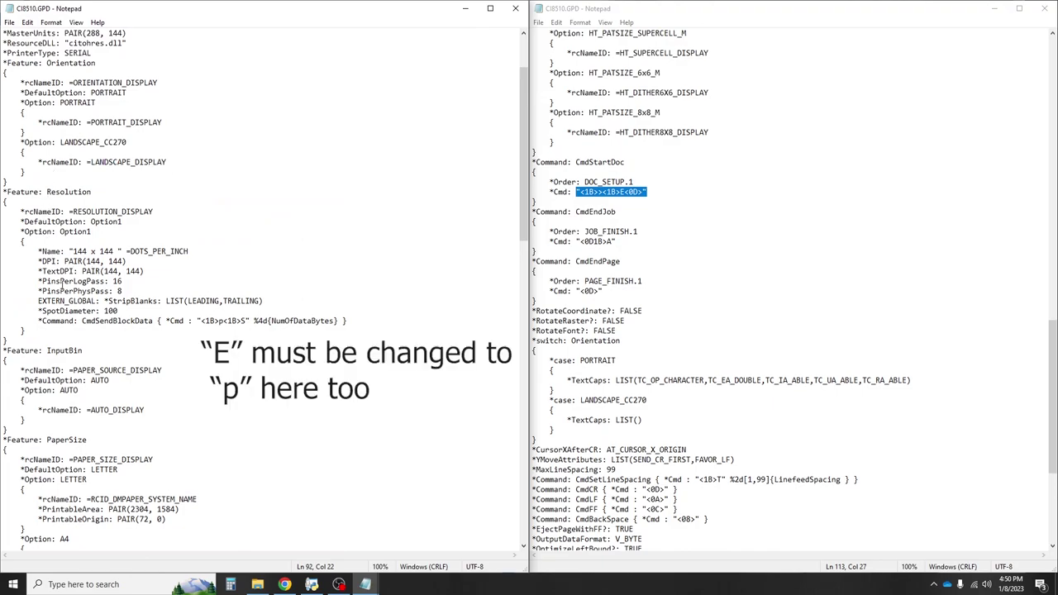
{"action": "double_click", "coordinate": [116, 281]}
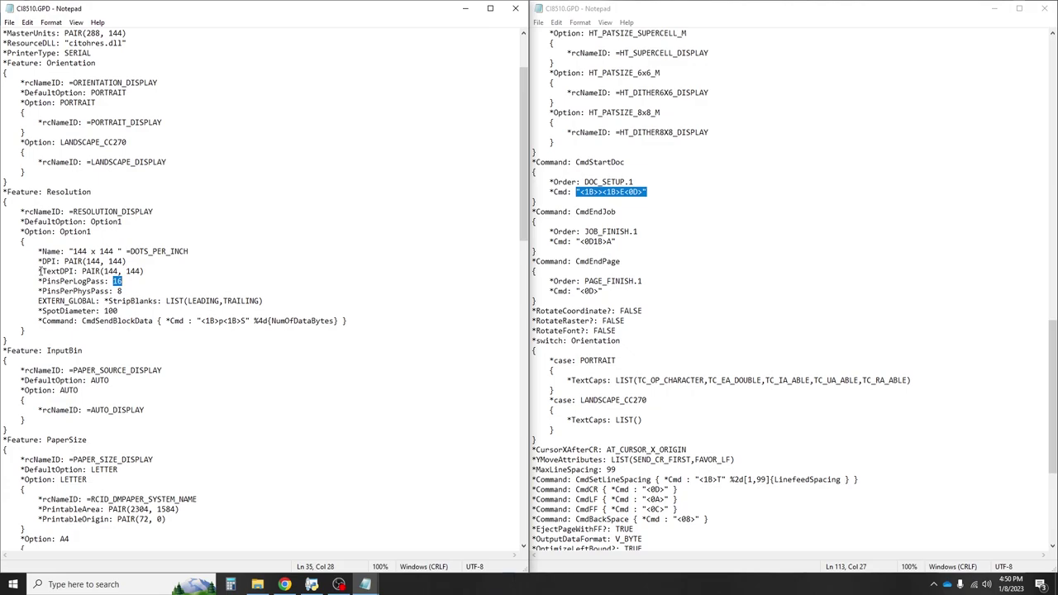
{"action": "left_click_drag", "start_coordinate": [40, 271], "coordinate": [156, 269]}
{"action": "left_click_drag", "start_coordinate": [43, 261], "coordinate": [132, 259]}
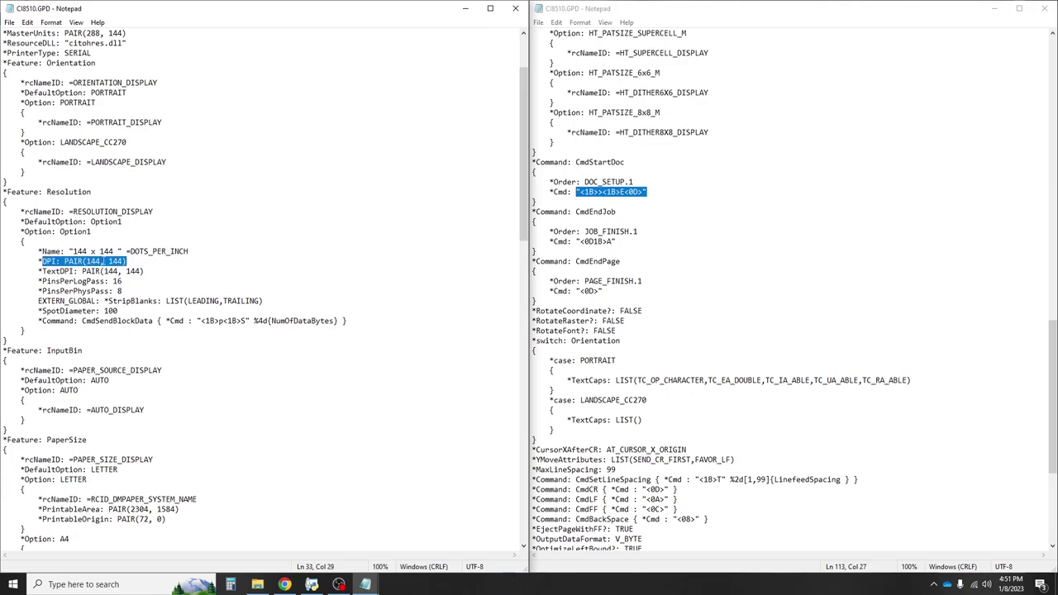
{"action": "left_click_drag", "start_coordinate": [73, 250], "coordinate": [115, 251]}
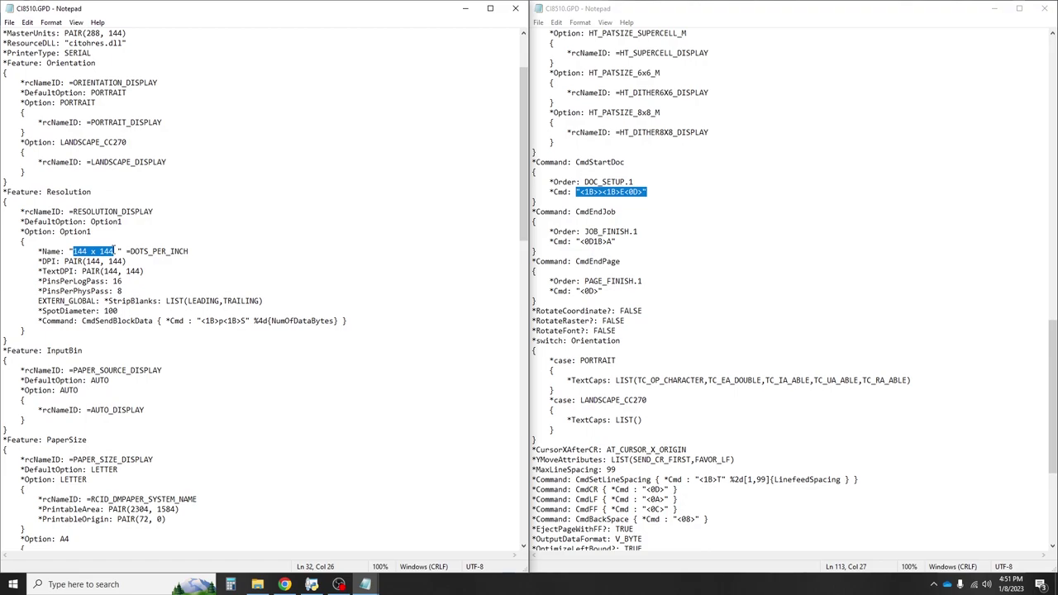
{"action": "left_click_drag", "start_coordinate": [73, 251], "coordinate": [122, 251]}
{"action": "scroll", "coordinate": [229, 238], "scroll_direction": "up", "scroll_amount": 2}
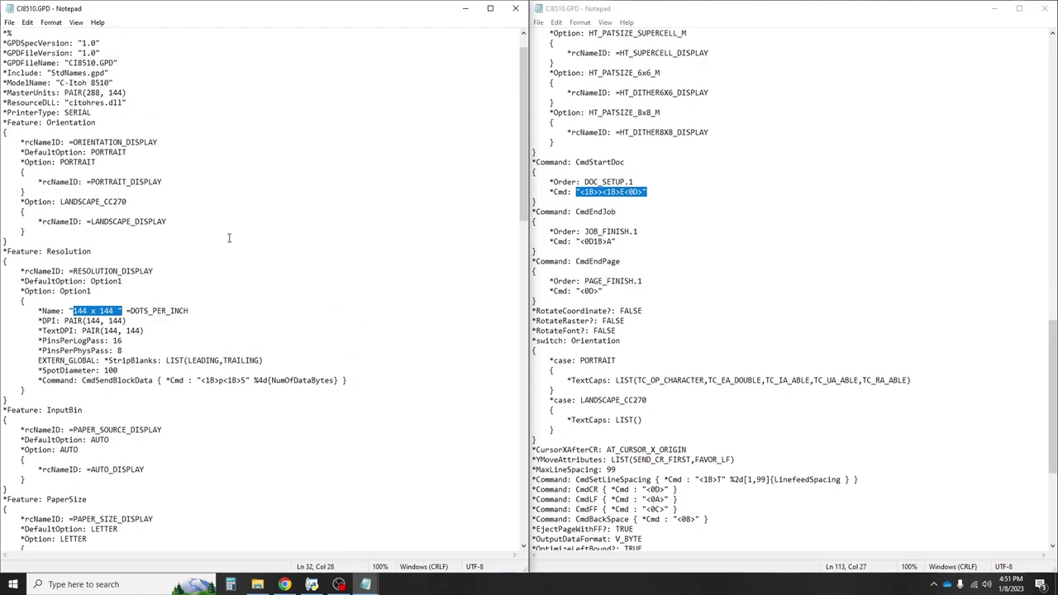
{"action": "scroll", "coordinate": [229, 239], "scroll_direction": "up", "scroll_amount": 1}
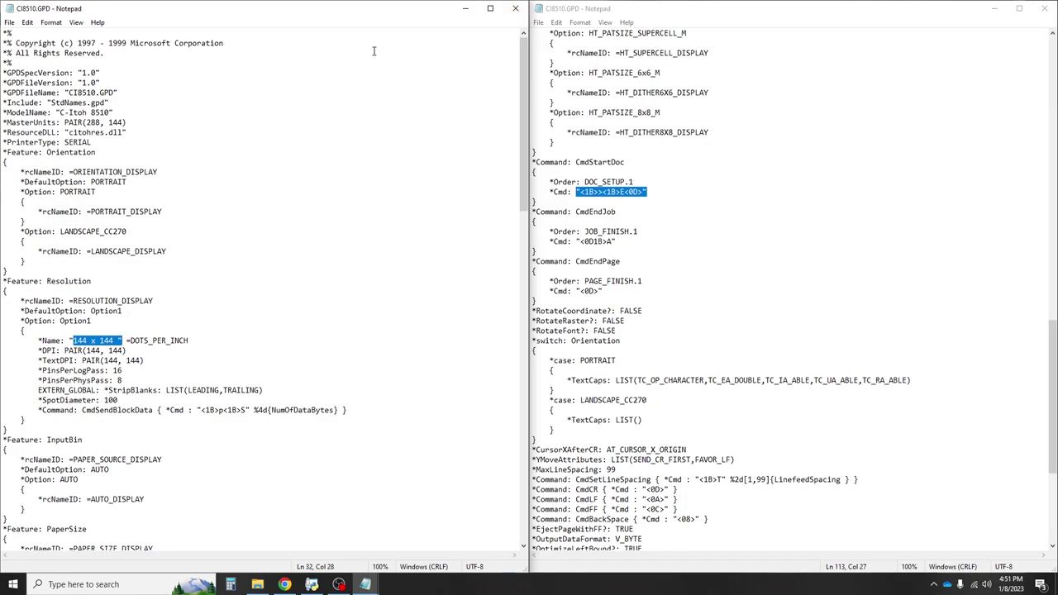
Close both CI8510.GPD files and reposition the driver folder window so the desktop icons are accessible
{"action": "left_click", "coordinate": [516, 9]}
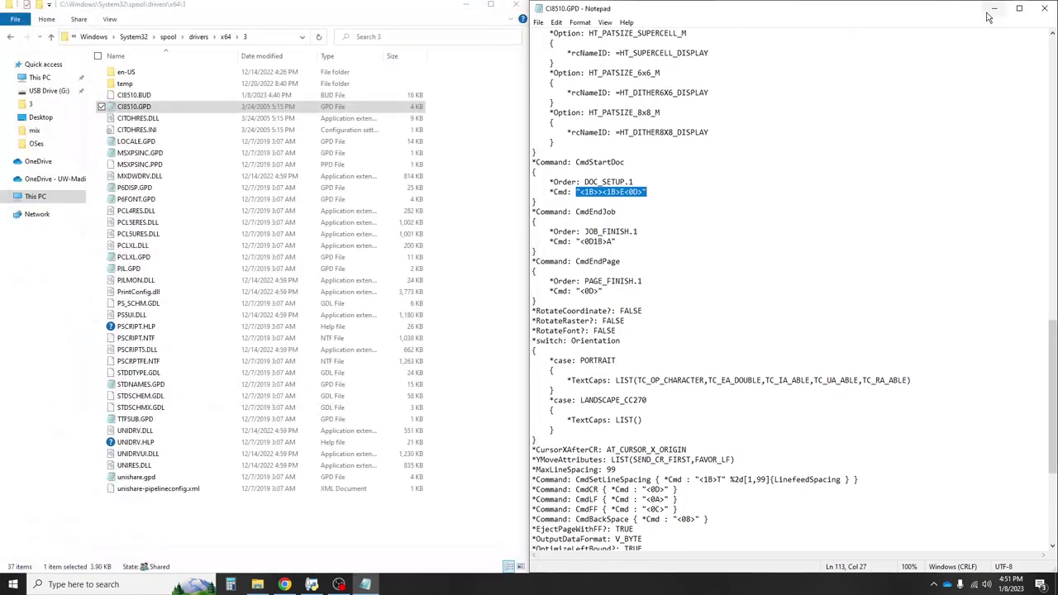
{"action": "left_click", "coordinate": [1051, 9]}
{"action": "left_click_drag", "start_coordinate": [261, 10], "coordinate": [526, 53]}
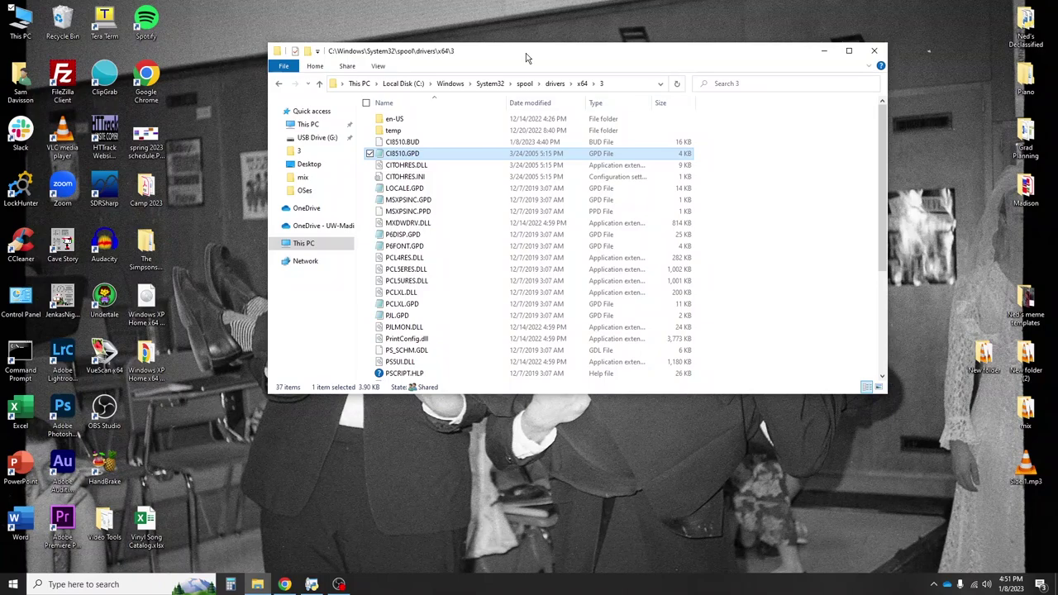
{"action": "left_click_drag", "start_coordinate": [526, 53], "coordinate": [543, 38]}
Move CI8510.GPD out of the drivers\x64\3 folder to the desktop, granting administrator permission
{"action": "left_click_drag", "start_coordinate": [442, 141], "coordinate": [240, 192]}
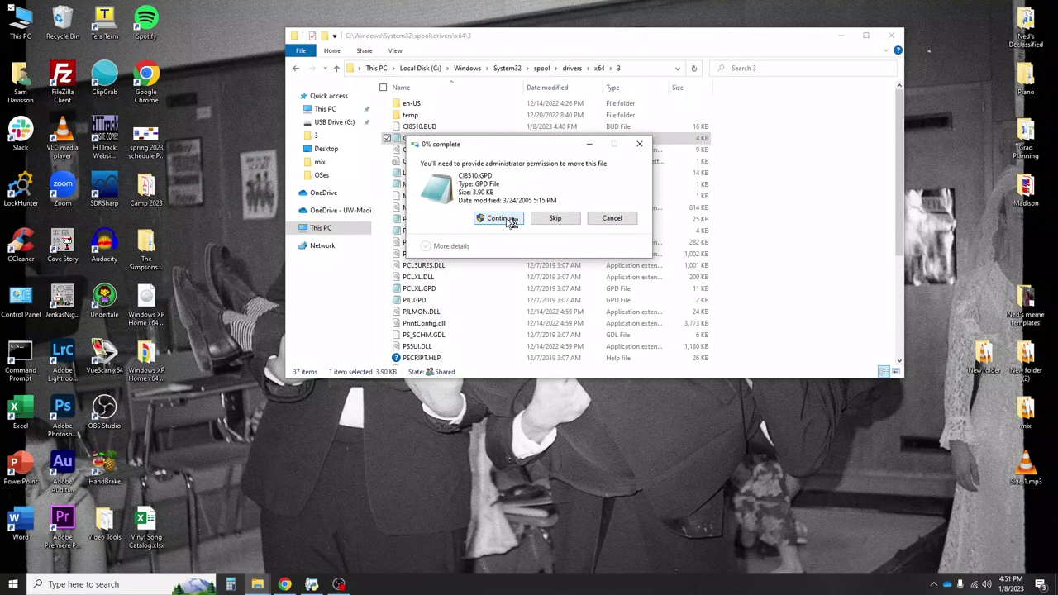
{"action": "left_click", "coordinate": [500, 218]}
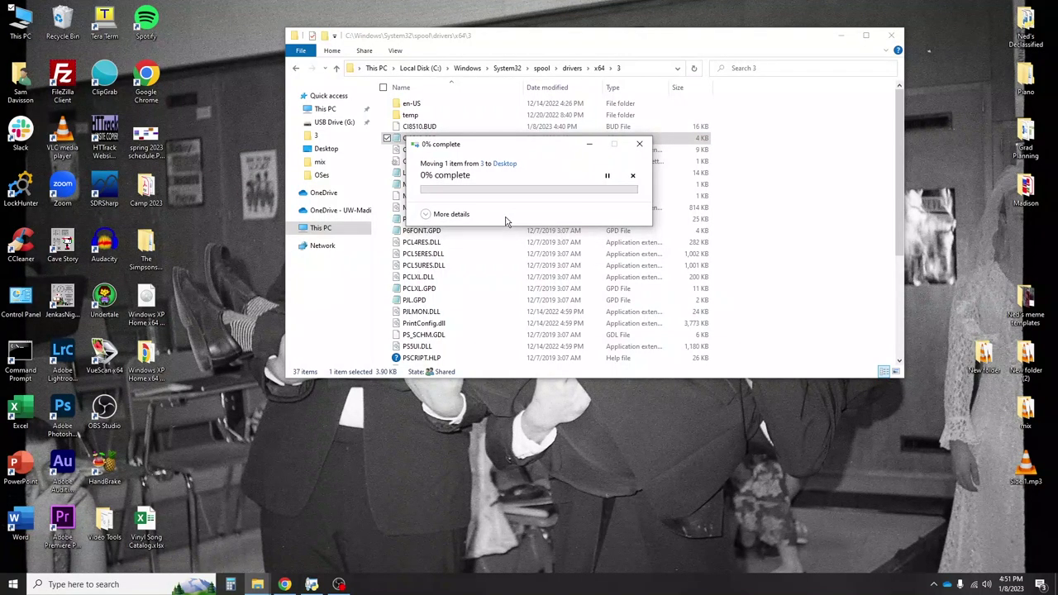
{"action": "left_click", "coordinate": [424, 68]}
{"action": "left_click", "coordinate": [296, 67]}
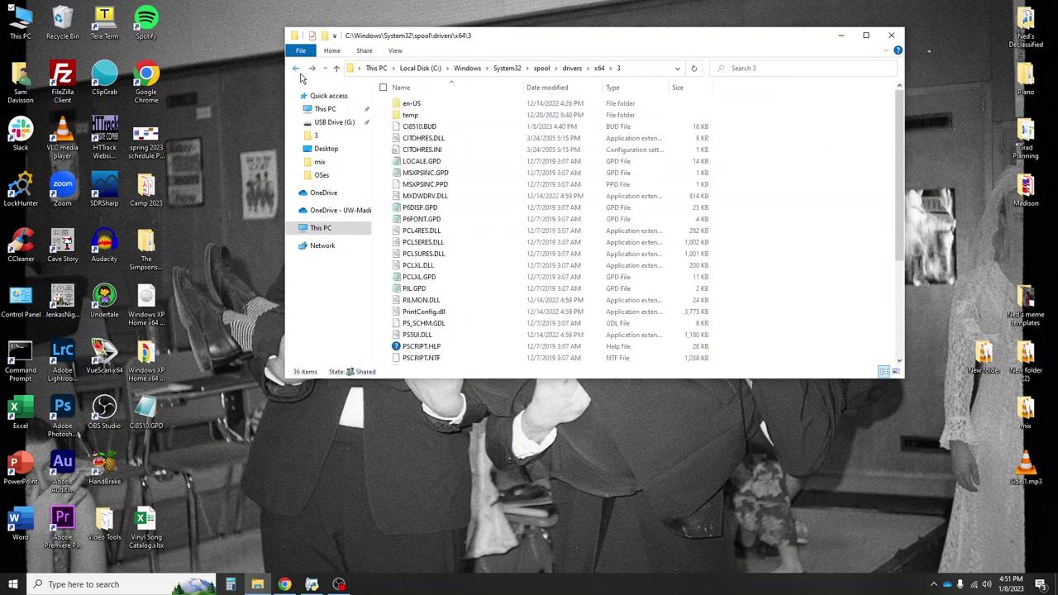
{"action": "left_click_drag", "start_coordinate": [598, 40], "coordinate": [667, 35]}
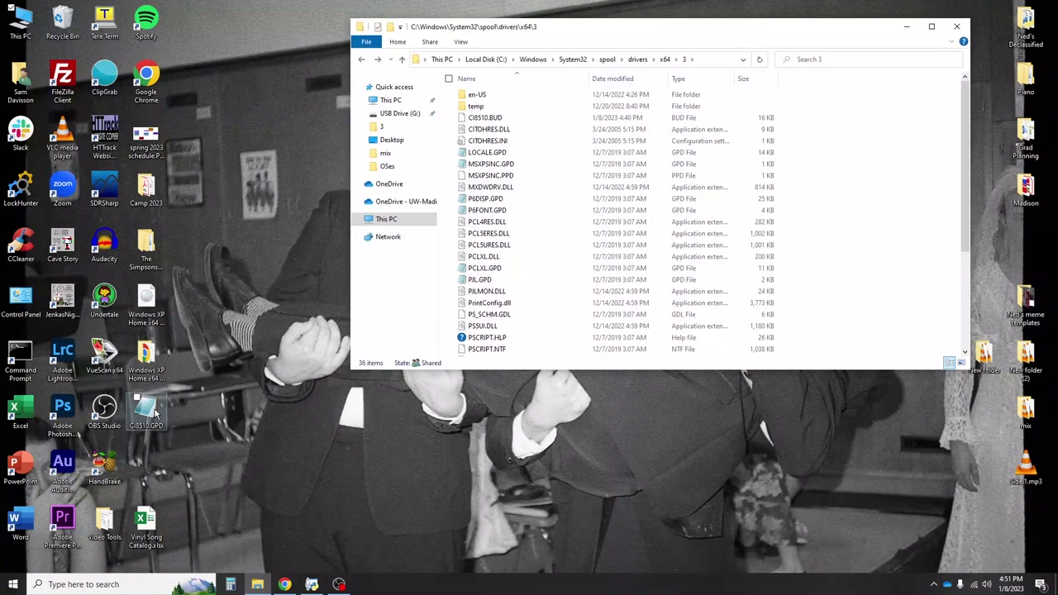
Open the OSes folder inside Documents in a second window, keeping the driver folder window open
{"action": "left_click", "coordinate": [268, 584]}
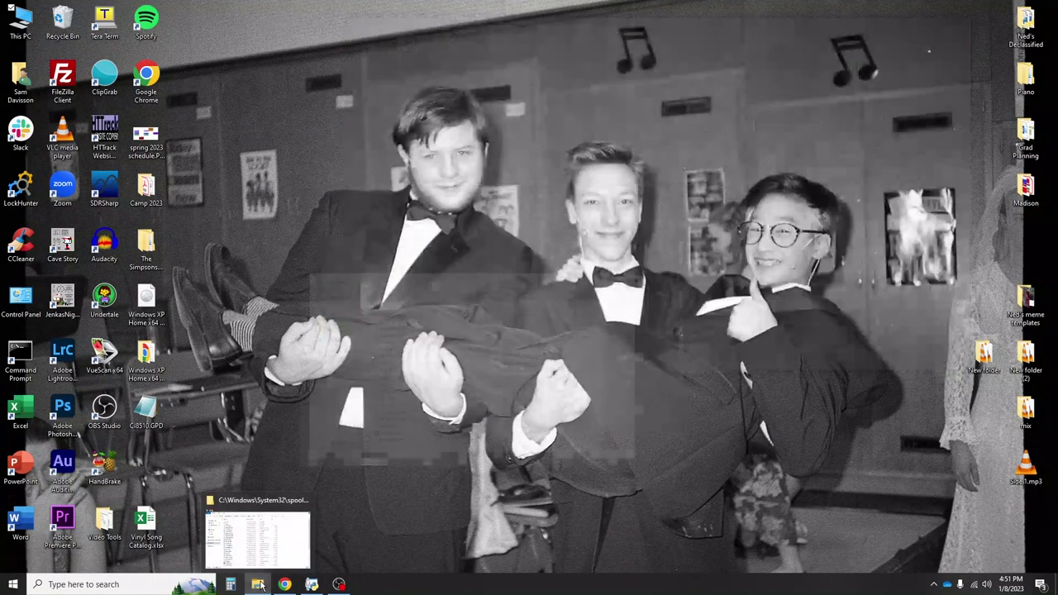
{"action": "left_click", "coordinate": [268, 585]}
{"action": "double_click", "coordinate": [21, 83]}
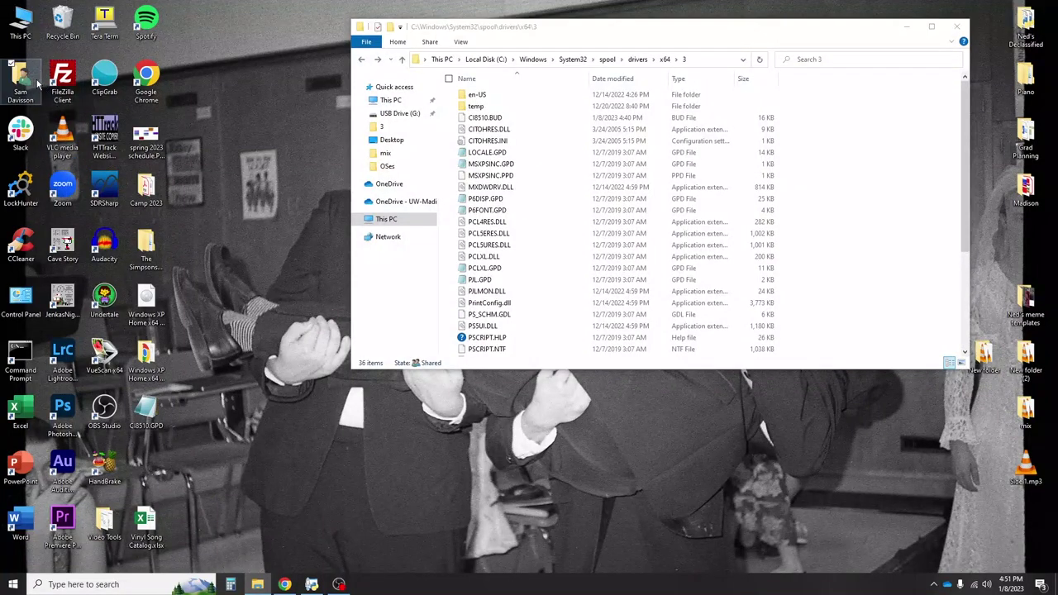
{"action": "double_click", "coordinate": [700, 107]}
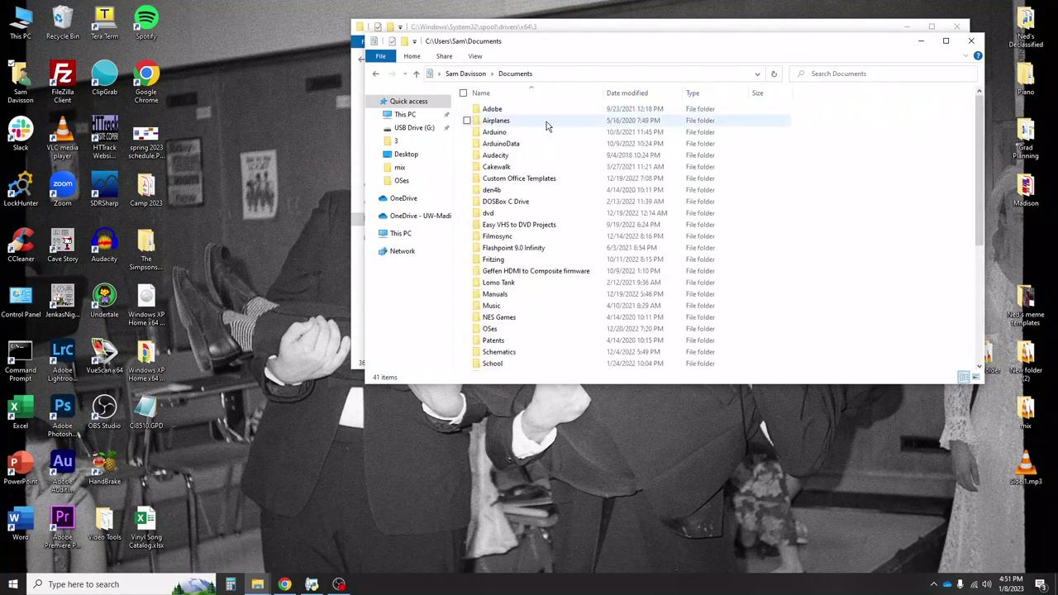
{"action": "scroll", "coordinate": [547, 165], "scroll_direction": "down", "scroll_amount": 6}
{"action": "double_click", "coordinate": [490, 156]}
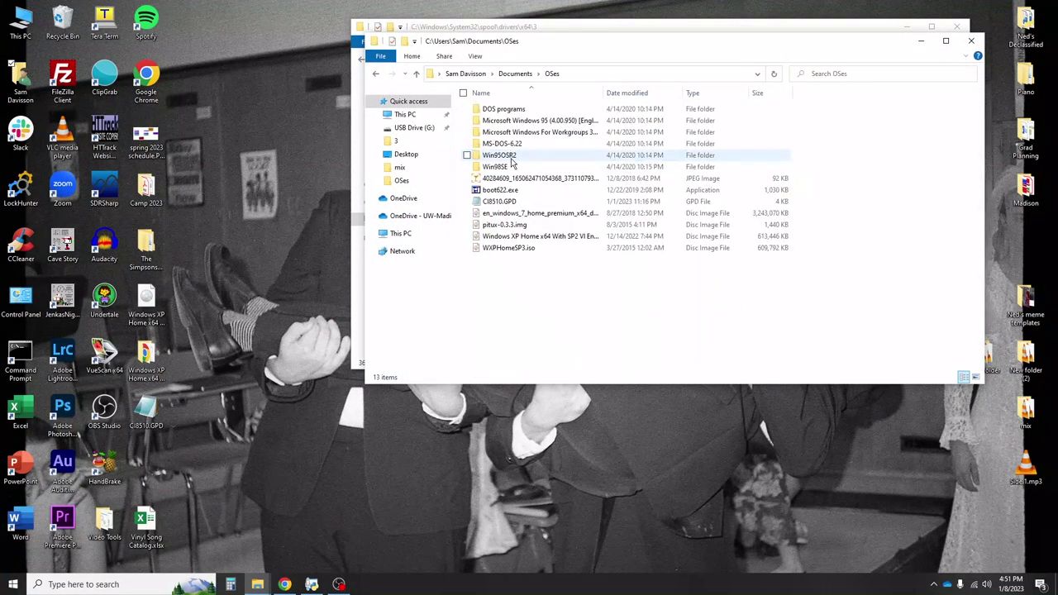
Move the modified CI8510.GPD from the OSes folder into the drivers\x64\3 folder, granting administrator permission
{"action": "left_click_drag", "start_coordinate": [645, 46], "coordinate": [472, 259]}
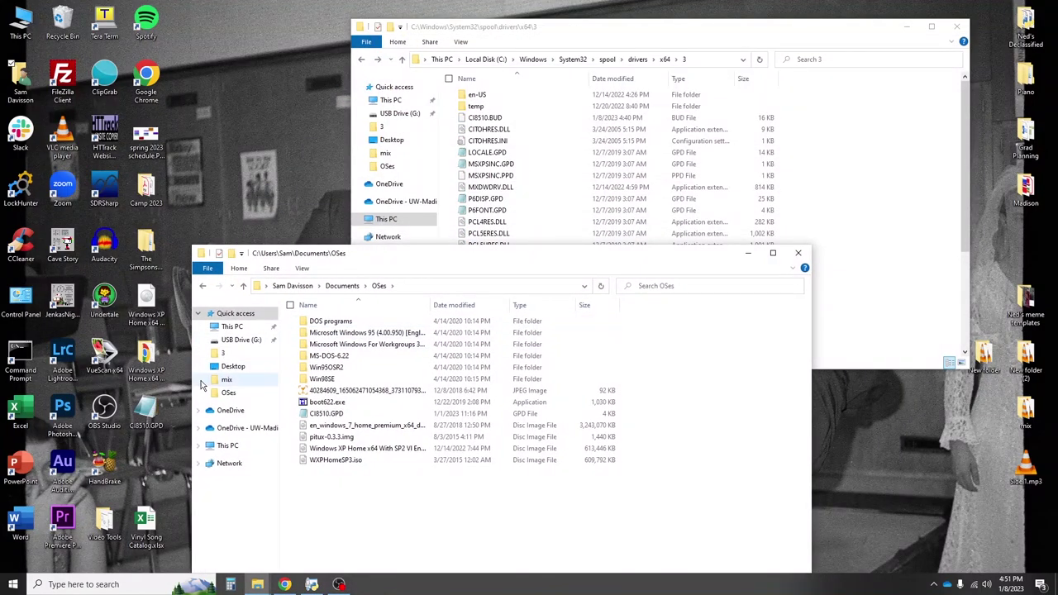
{"action": "left_click", "coordinate": [376, 416]}
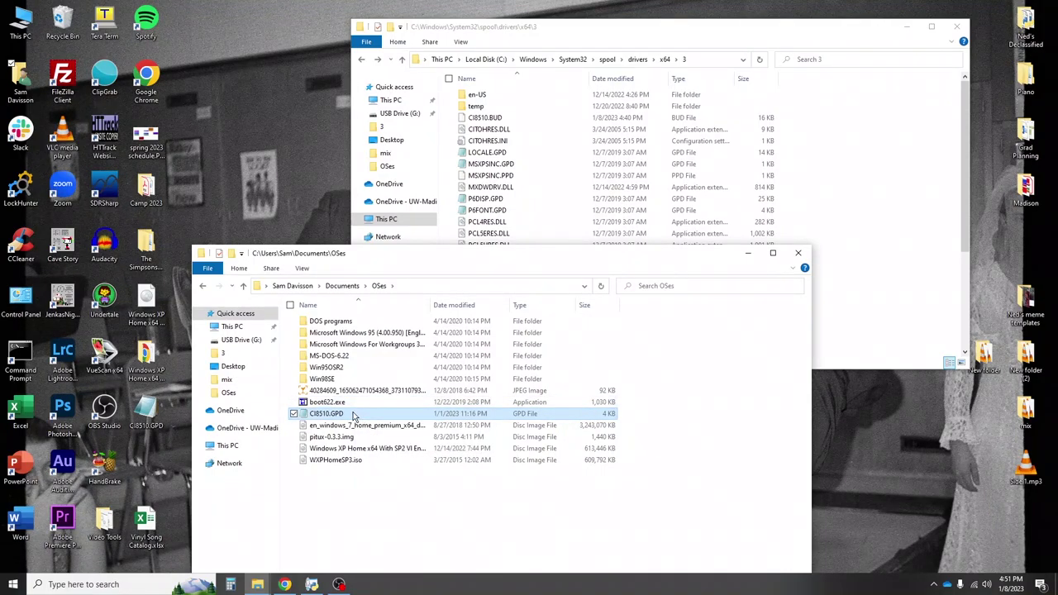
{"action": "left_click_drag", "start_coordinate": [354, 416], "coordinate": [926, 141]}
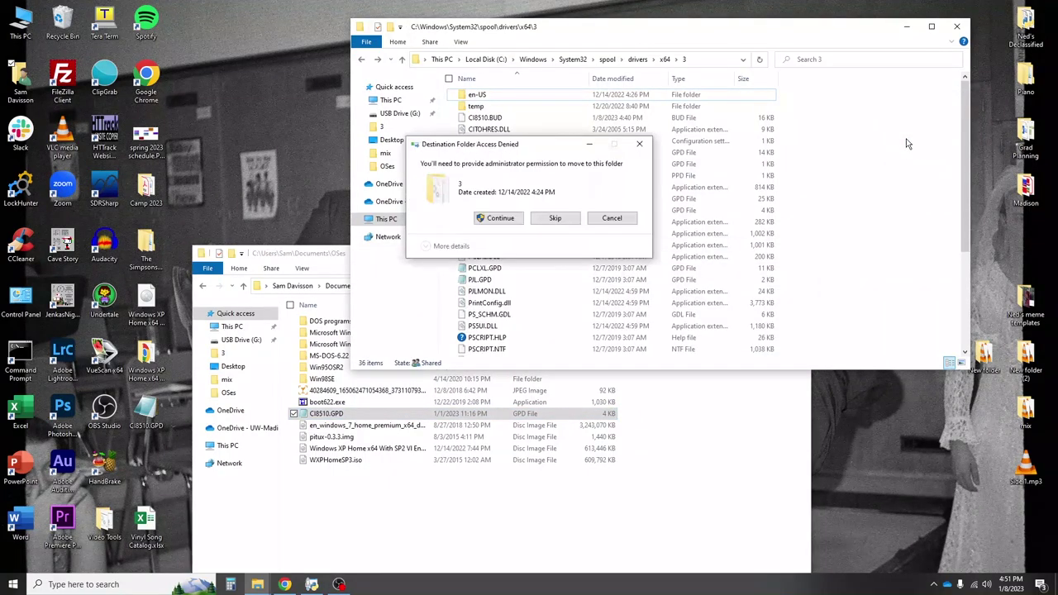
{"action": "left_click", "coordinate": [505, 220]}
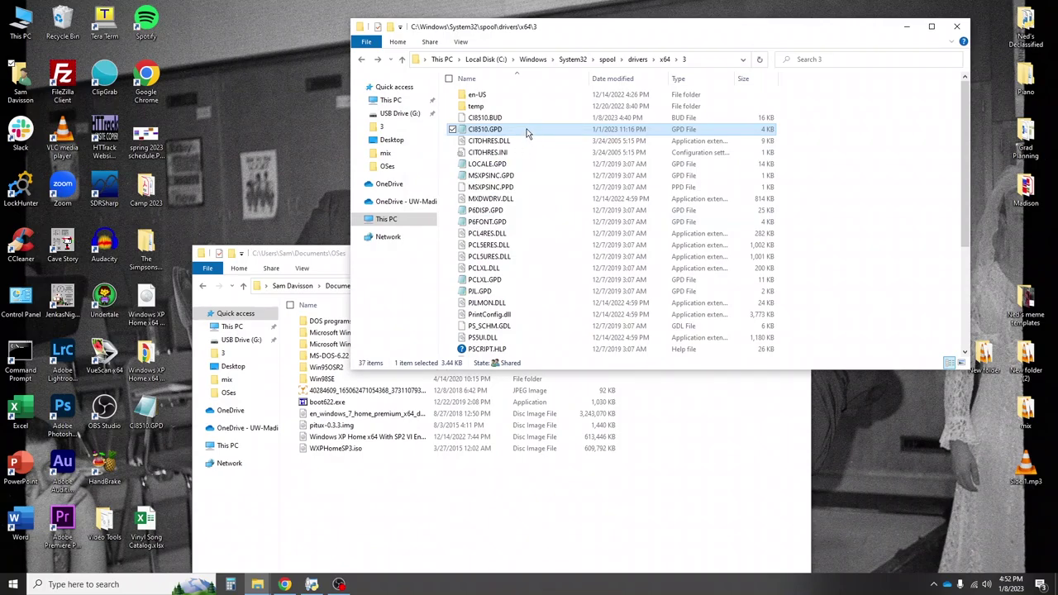
Copy the modified CI8510.GPD from the driver folder back into the OSes folder and close both folder windows
{"action": "right_click", "coordinate": [527, 130]}
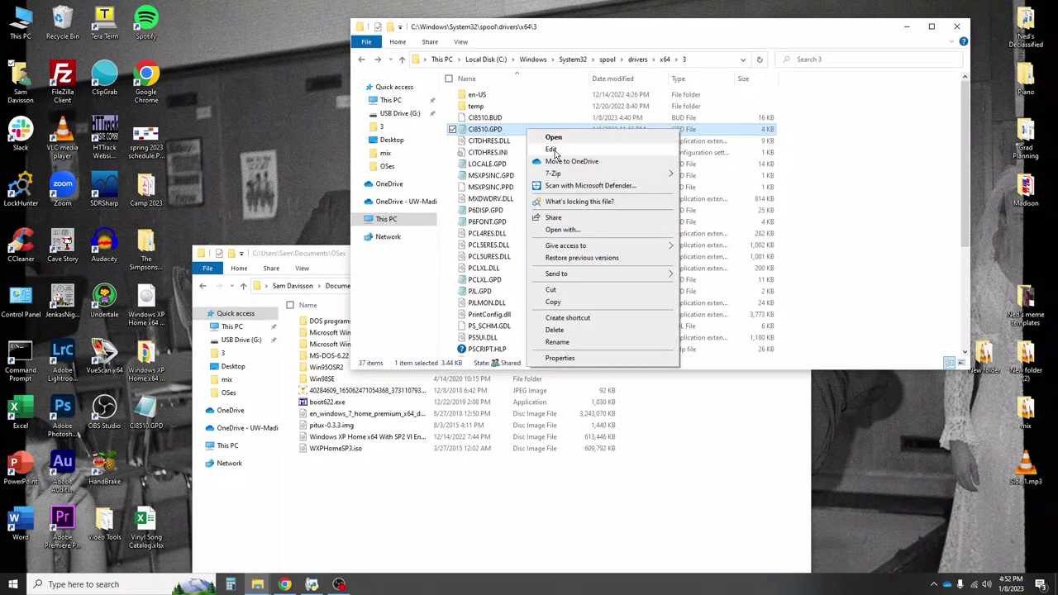
{"action": "left_click", "coordinate": [562, 303]}
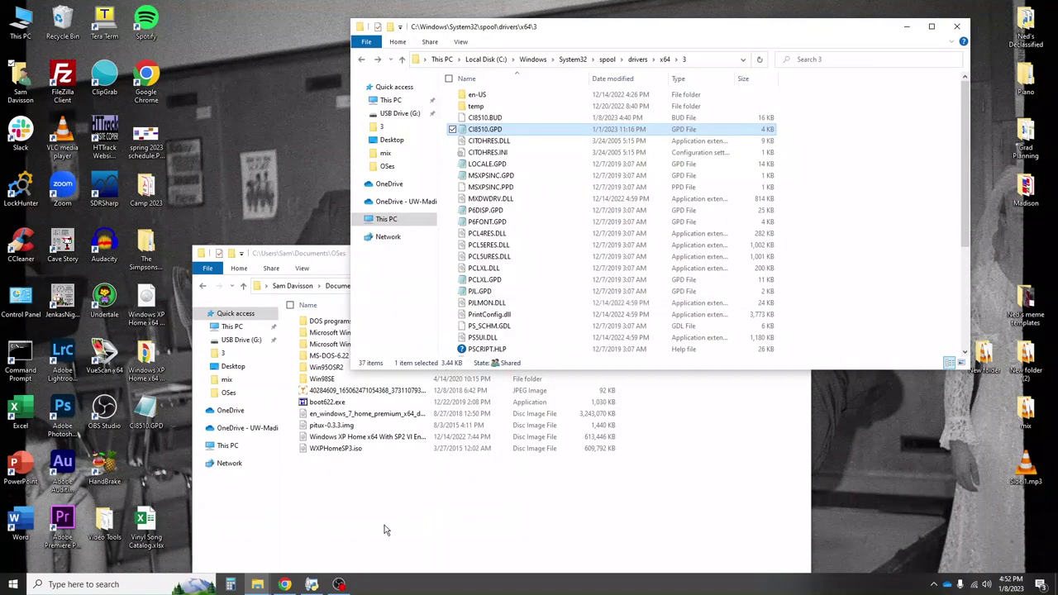
{"action": "left_click", "coordinate": [374, 502]}
{"action": "right_click", "coordinate": [373, 503]}
{"action": "left_click", "coordinate": [401, 431]}
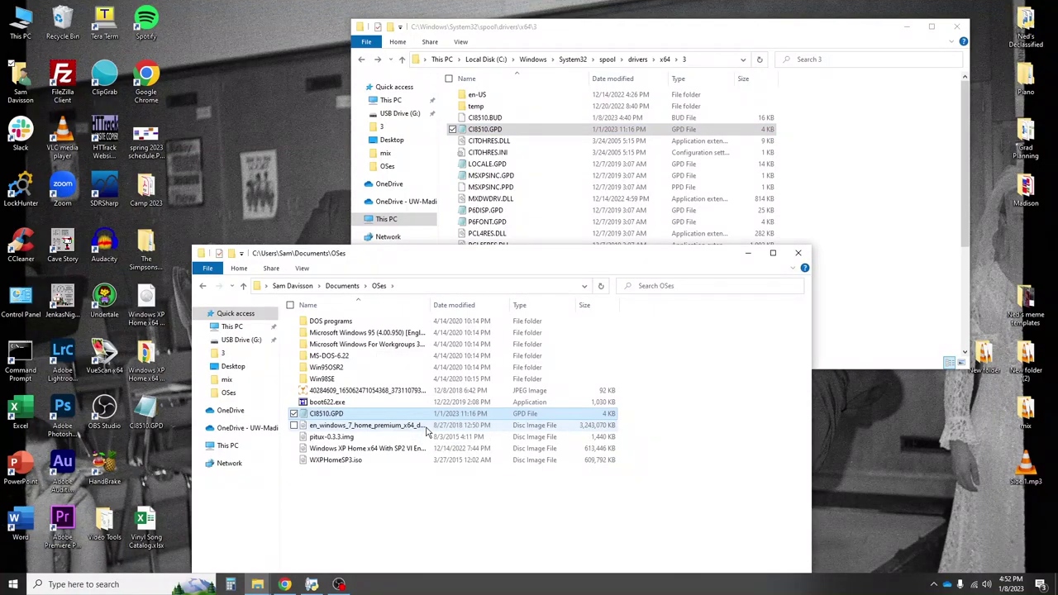
{"action": "left_click", "coordinate": [798, 253]}
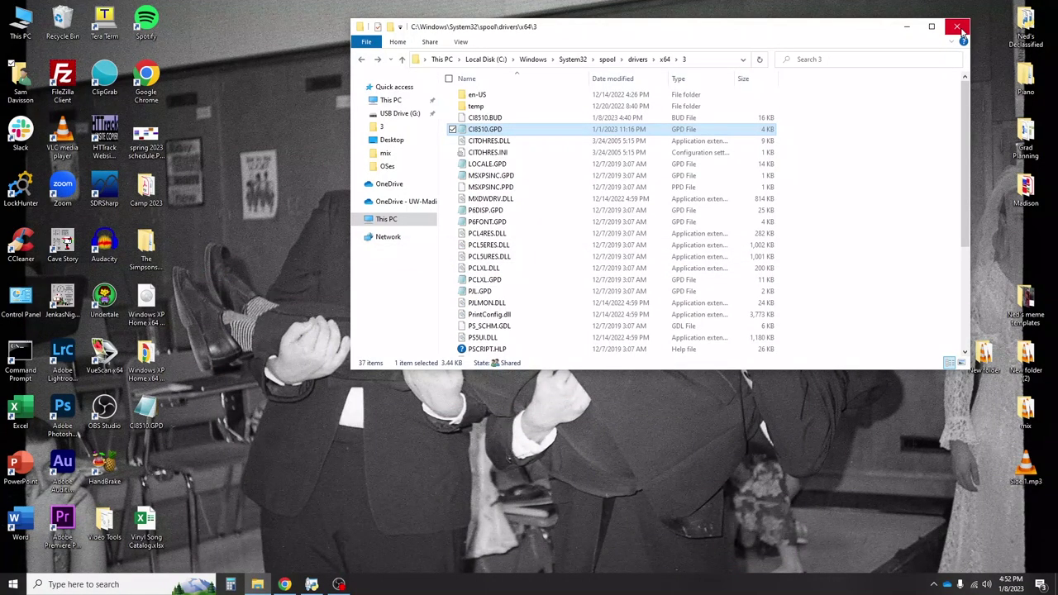
{"action": "left_click", "coordinate": [956, 27]}
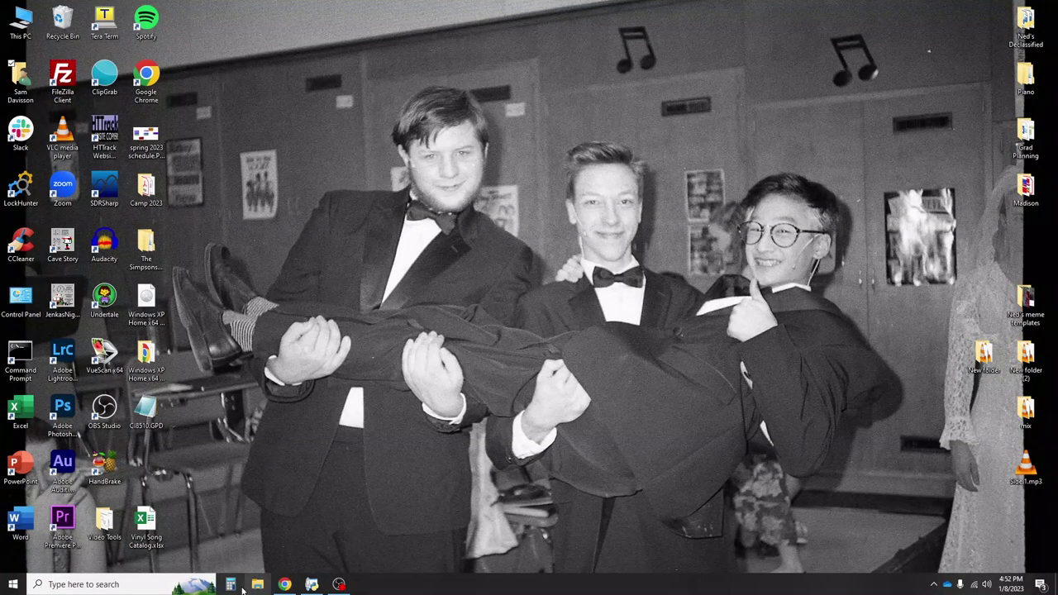
Find the Printers & scanners settings and print a test page from the Apple Imagewriter II's management page
{"action": "left_click", "coordinate": [141, 584]}
{"action": "type", "text": "print"}
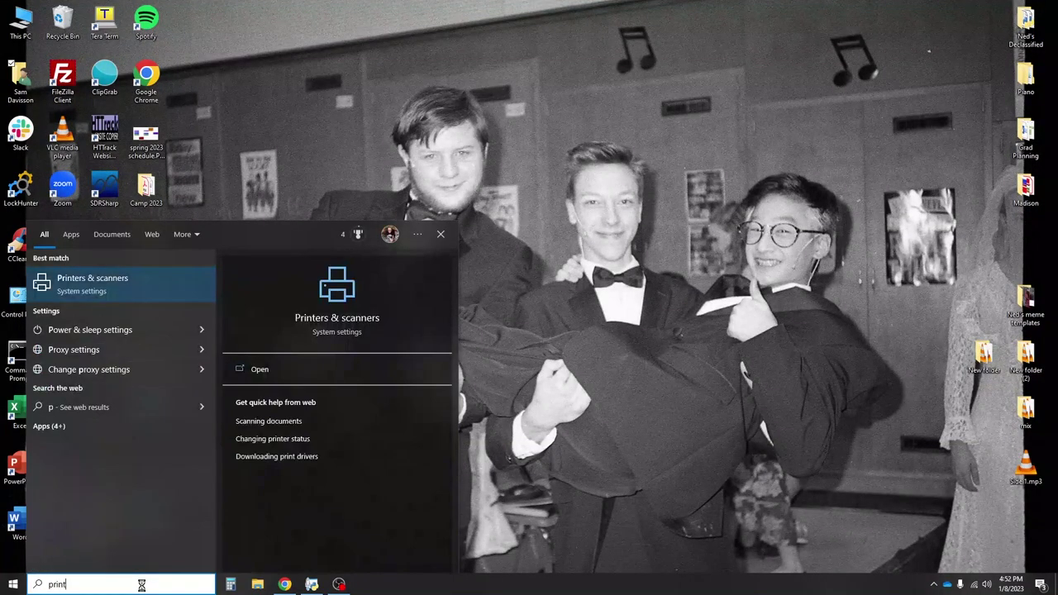
{"action": "left_click", "coordinate": [140, 276]}
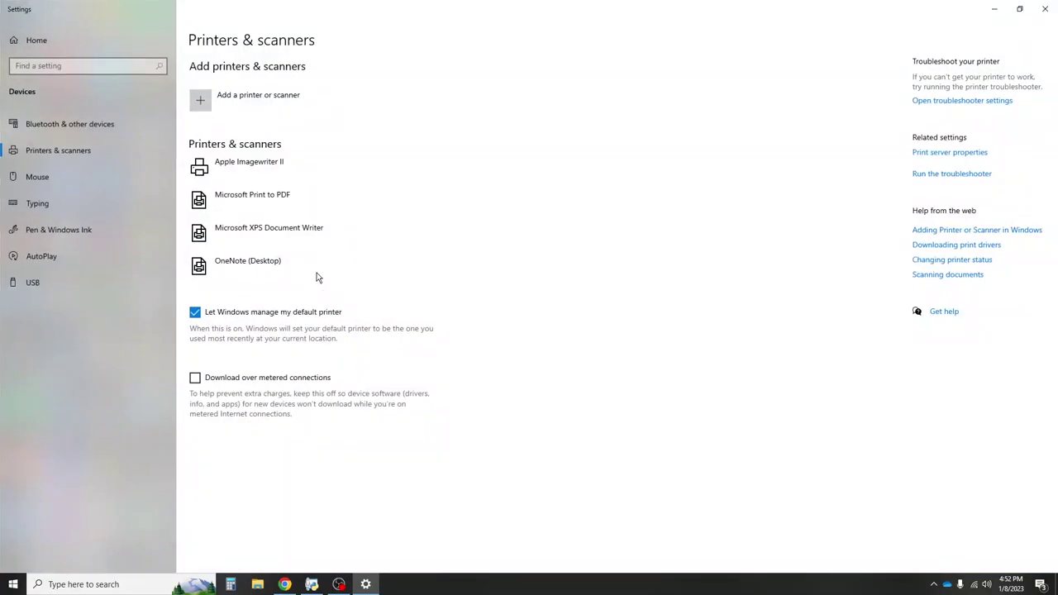
{"action": "left_click", "coordinate": [278, 170]}
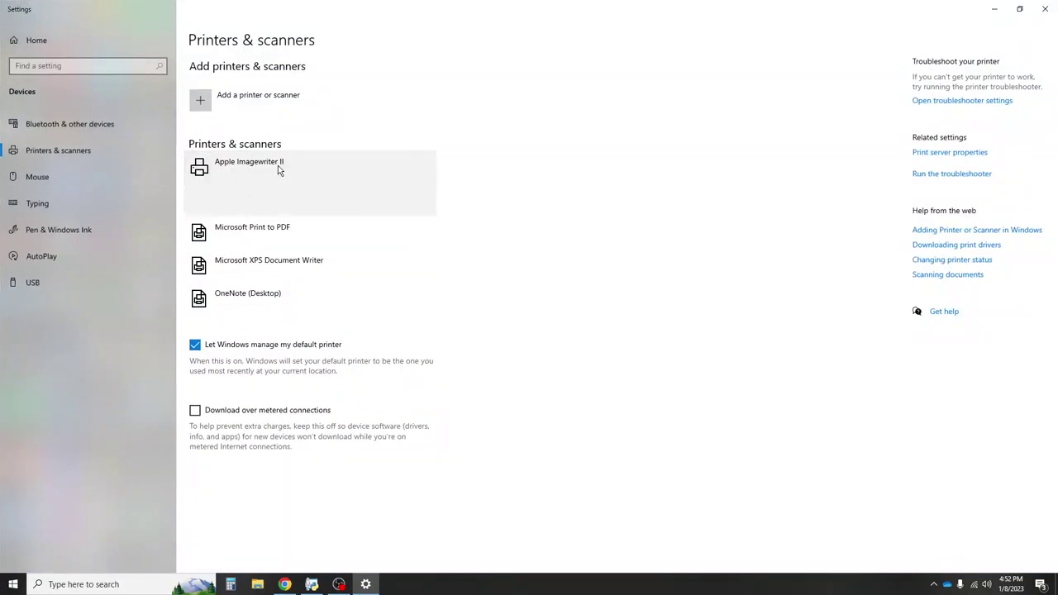
{"action": "left_click", "coordinate": [332, 204]}
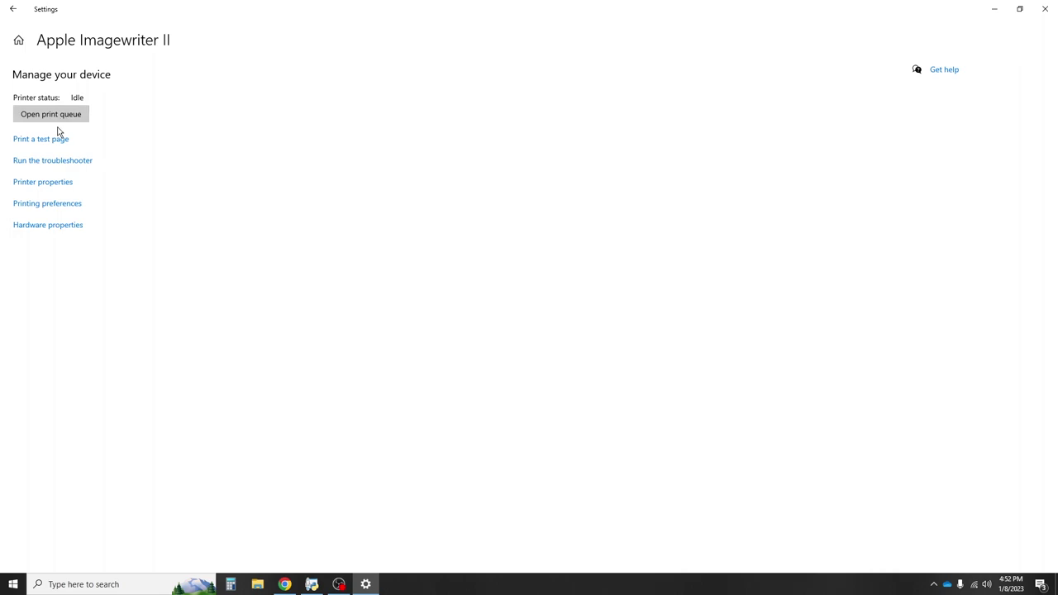
{"action": "left_click", "coordinate": [47, 139]}
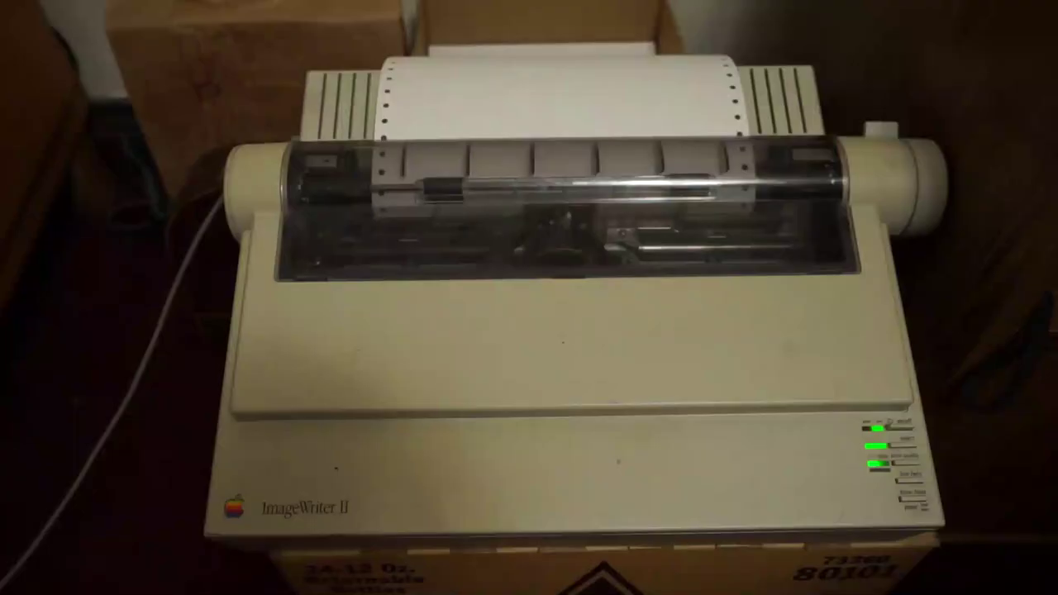